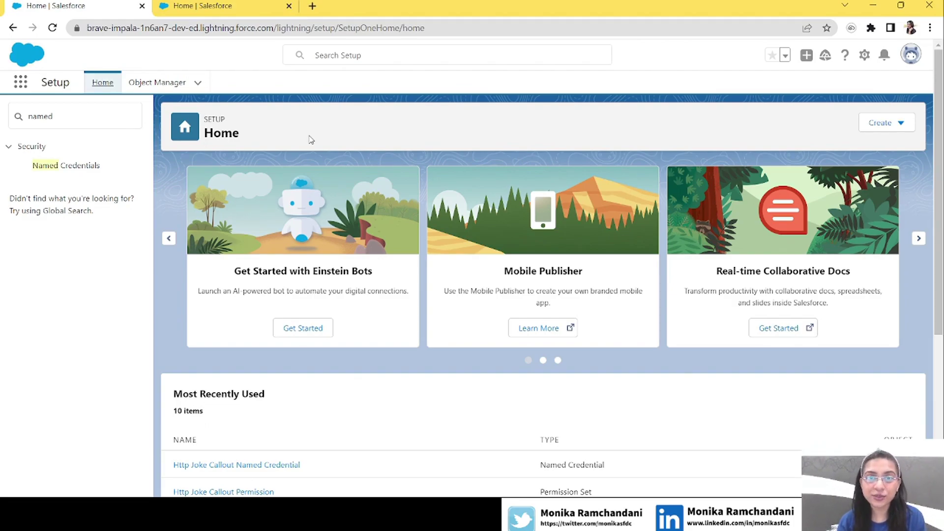
Glance at the other org, dismiss its walkthrough tips panel, and return to the first org.
{"action": "left_click", "coordinate": [217, 7]}
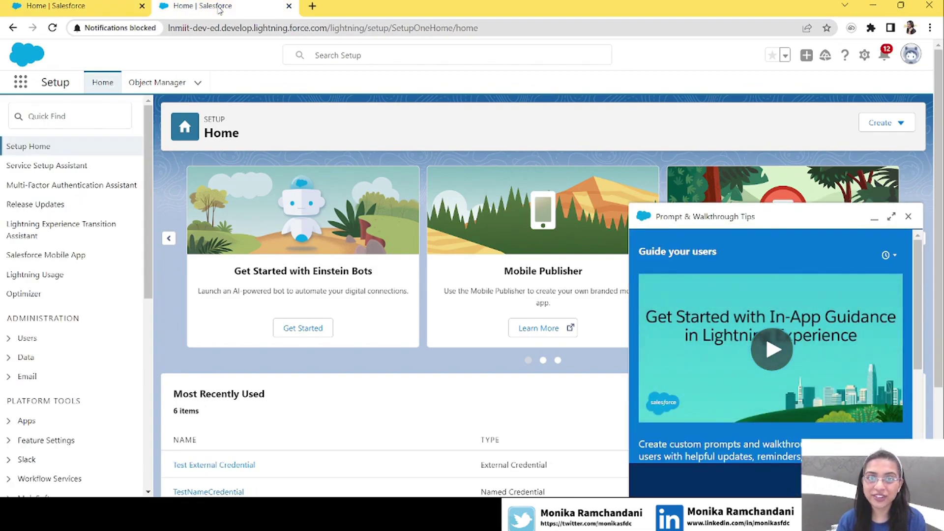
{"action": "left_click", "coordinate": [908, 217]}
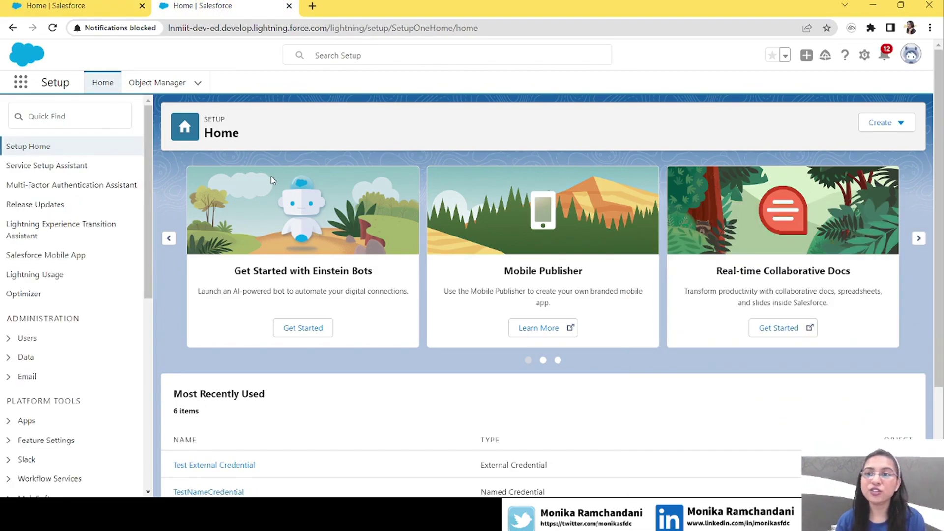
{"action": "left_click", "coordinate": [84, 7]}
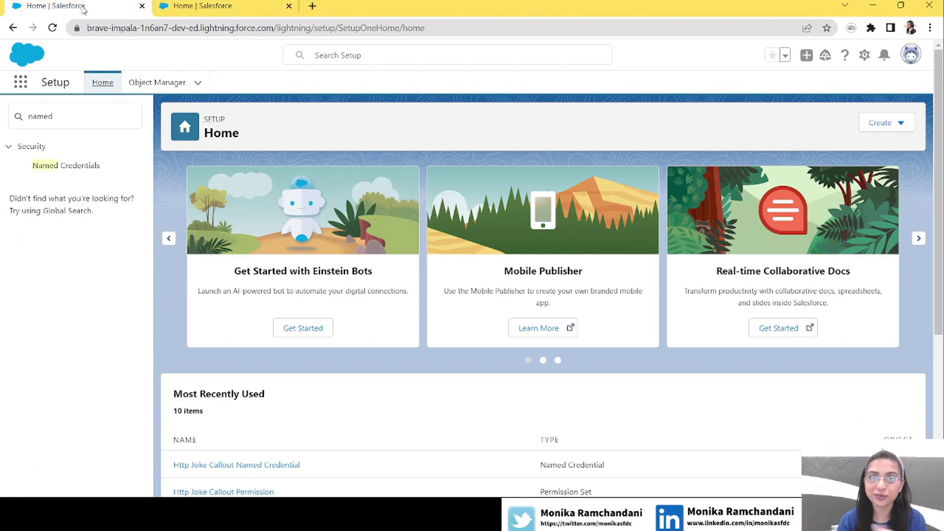
Create permission set NamedCredentialSummerUpdate from Permission Sets, letting the API name auto-fill.
{"action": "left_click", "coordinate": [130, 116]}
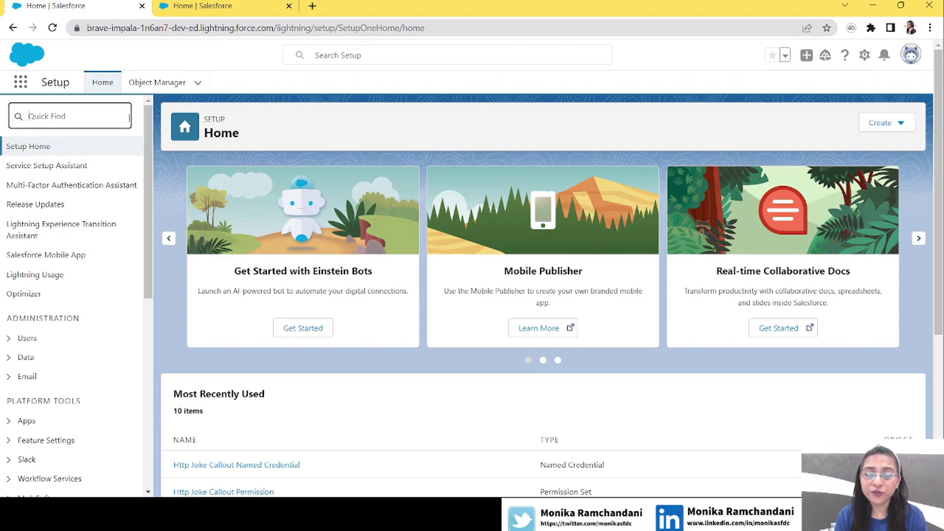
{"action": "type", "text": "permiss"}
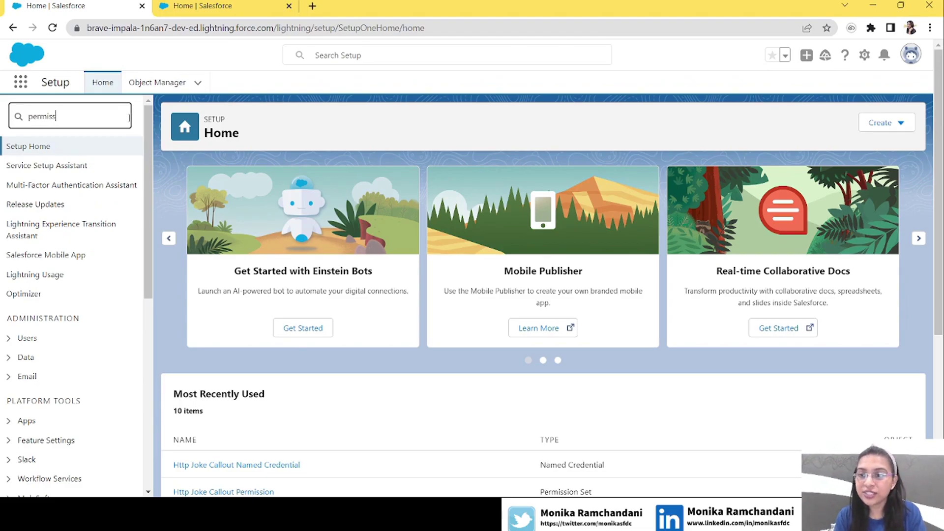
{"action": "left_click", "coordinate": [79, 186]}
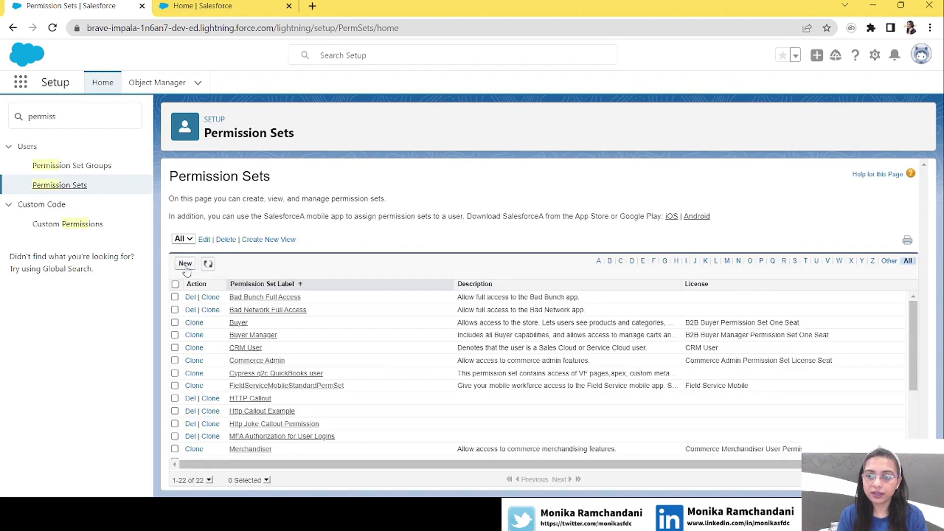
{"action": "left_click", "coordinate": [185, 264]}
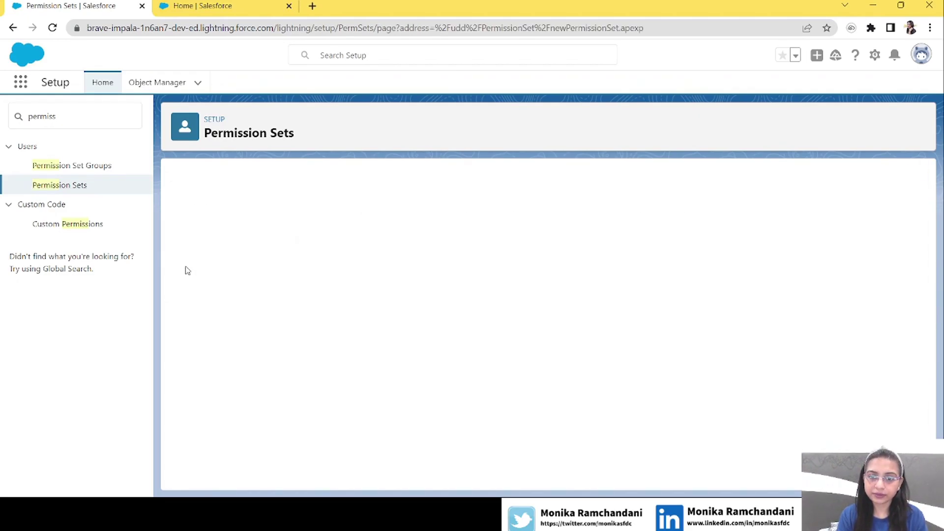
{"action": "type", "text": "NamedCredentialSummerUpdate"}
{"action": "key", "text": "Tab"}
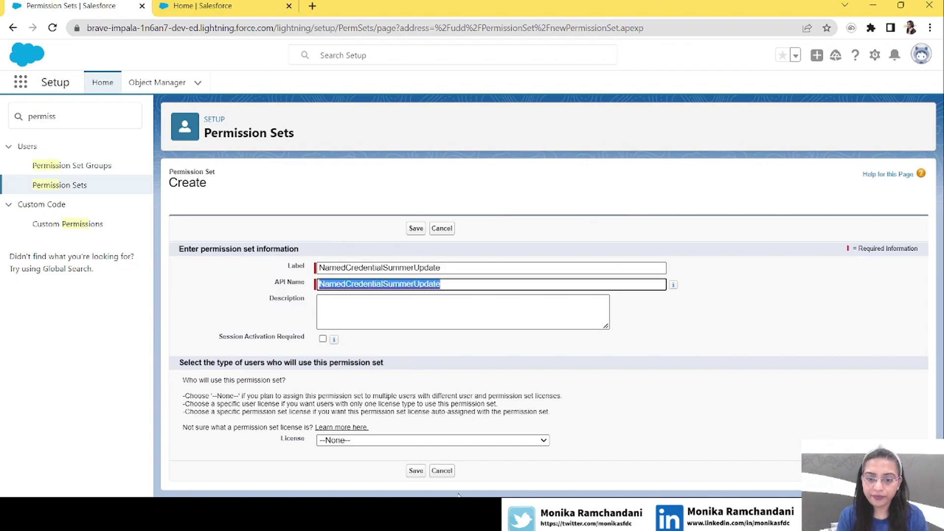
{"action": "left_click", "coordinate": [416, 471]}
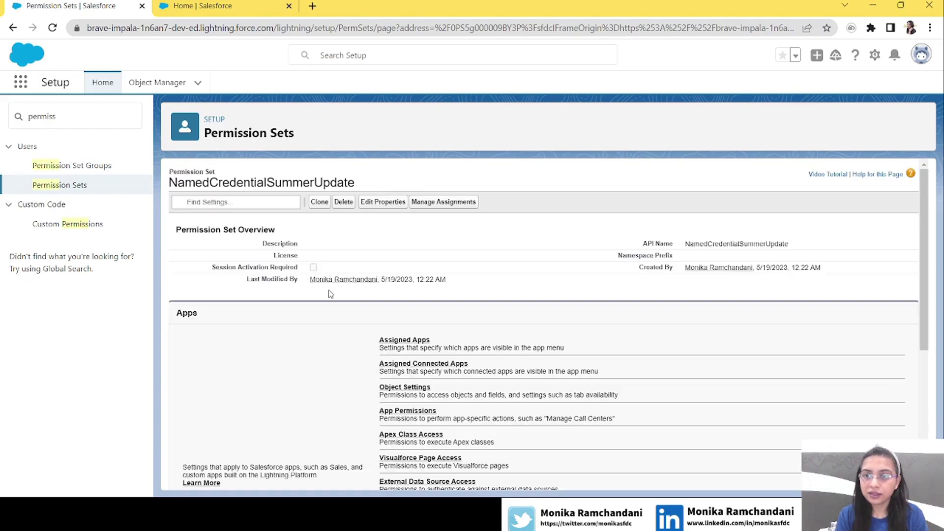
Start a new external credential from the External Credentials list under Named Credentials.
{"action": "left_click", "coordinate": [15, 116]}
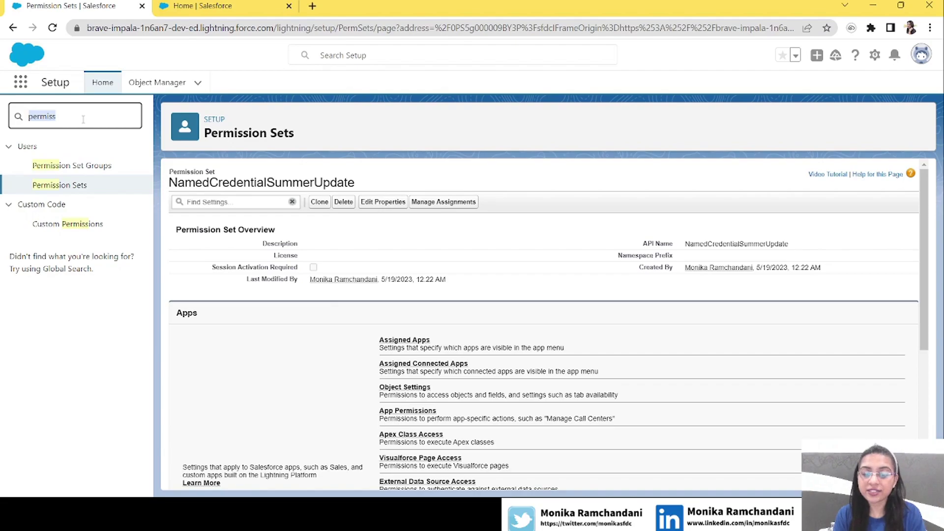
{"action": "type", "text": "named"}
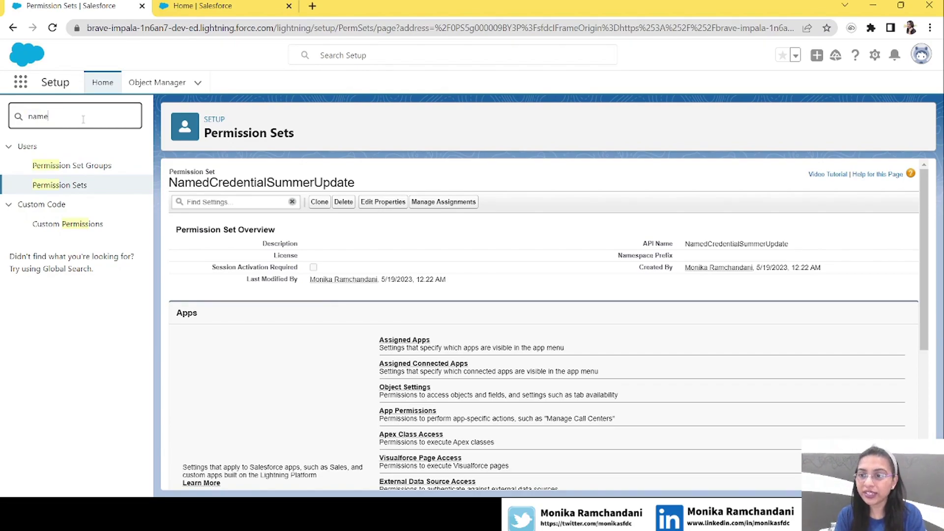
{"action": "left_click", "coordinate": [61, 167]}
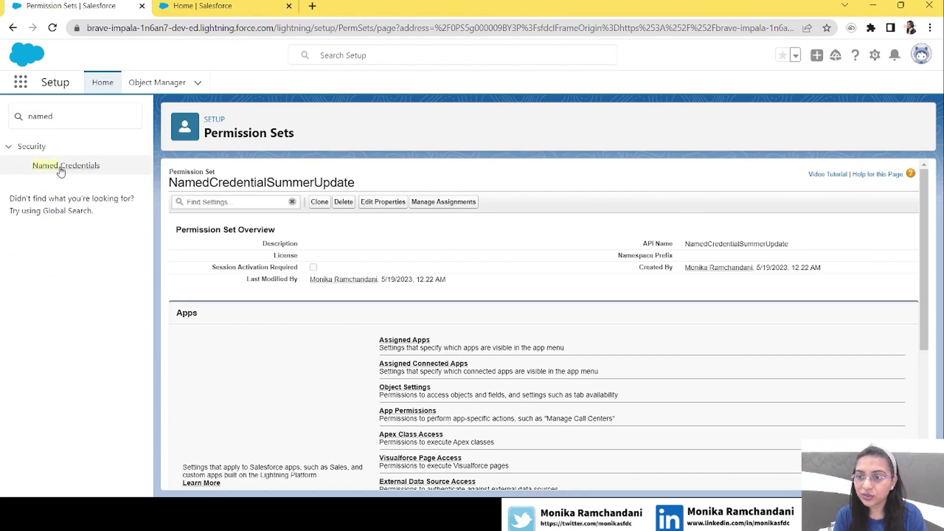
{"action": "left_click", "coordinate": [276, 176]}
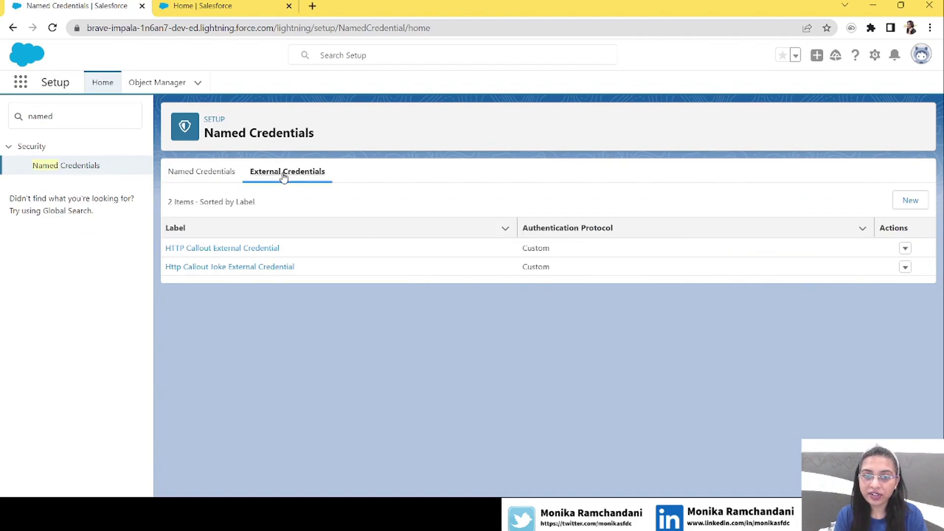
{"action": "left_click", "coordinate": [917, 203]}
Enter label Test Credential, name TestCredential, choose the Custom protocol, and save.
{"action": "type", "text": "Test Cre"}
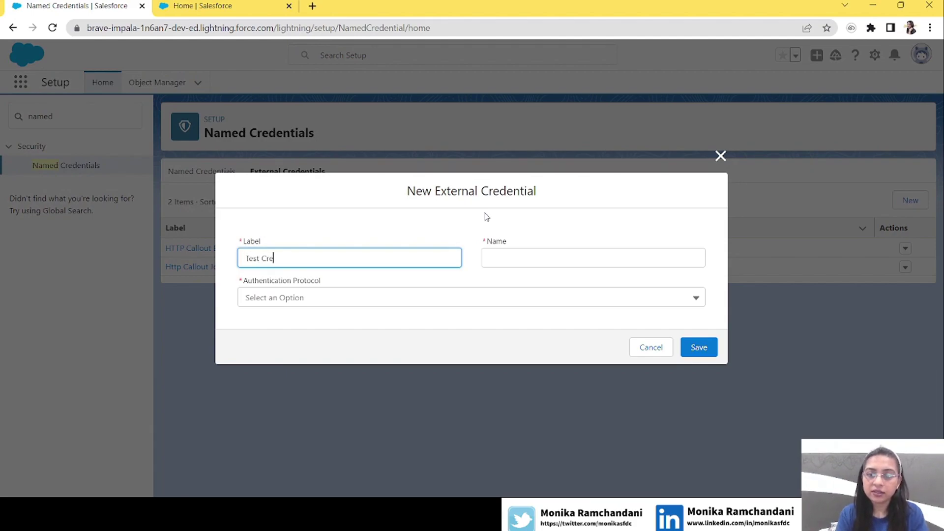
{"action": "type", "text": "dential"}
{"action": "key", "text": "Tab"}
{"action": "type", "text": "TestCr"}
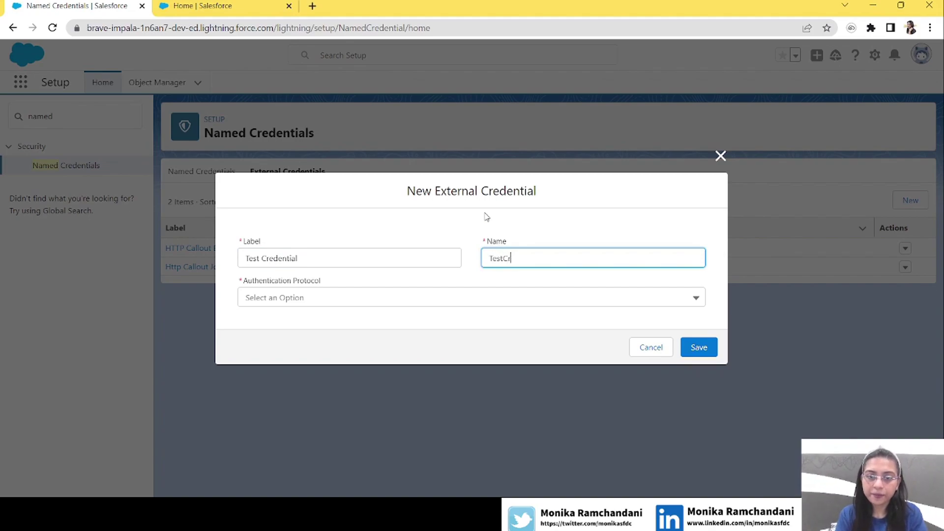
{"action": "type", "text": "edential"}
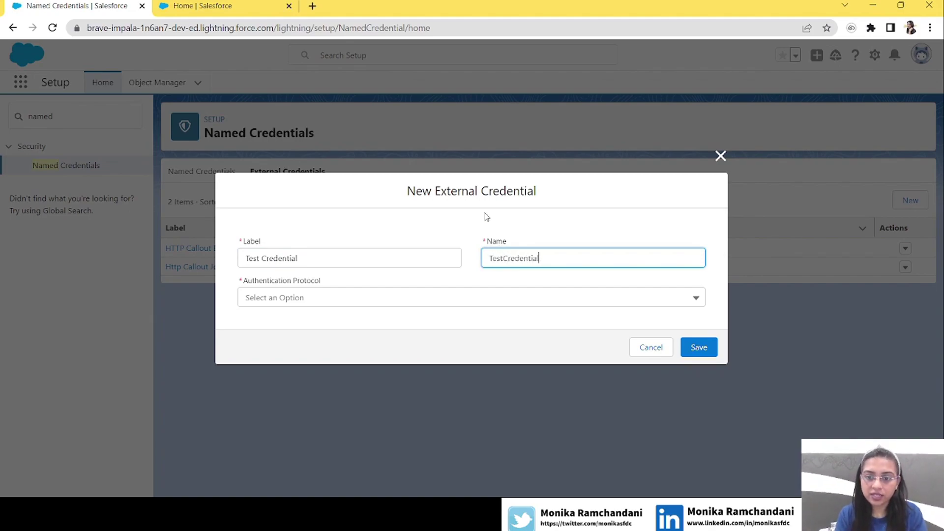
{"action": "left_click", "coordinate": [374, 297]}
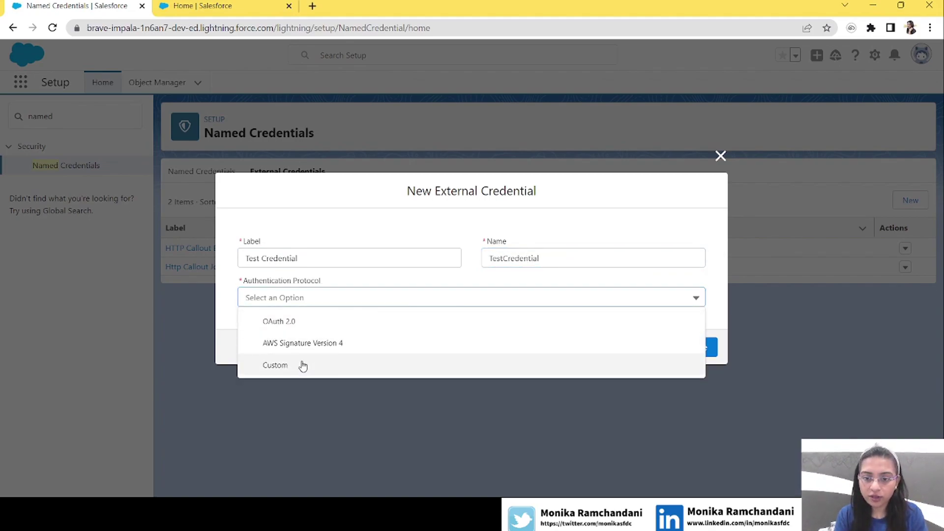
{"action": "left_click", "coordinate": [301, 365]}
{"action": "left_click", "coordinate": [692, 346]}
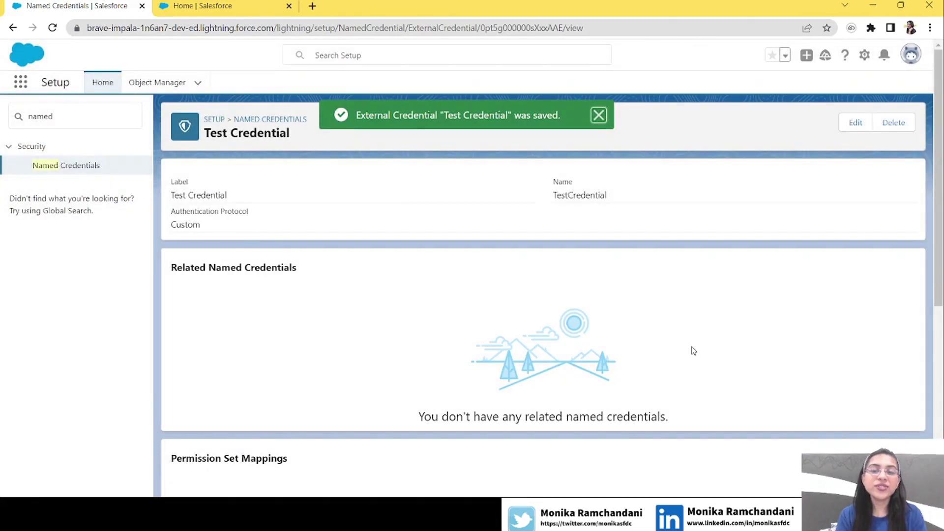
Dismiss the saved message and scroll to Test Credential's Permission Set Mappings section.
{"action": "left_click", "coordinate": [599, 116]}
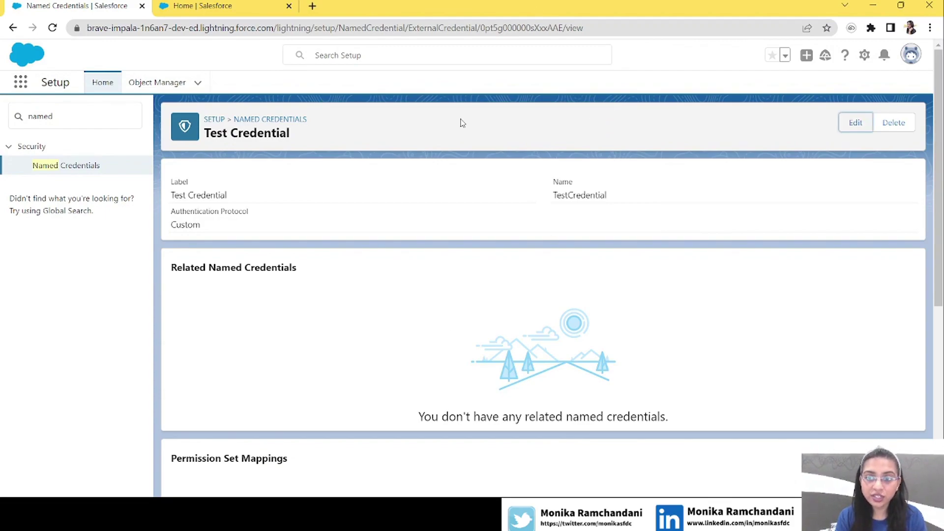
{"action": "left_click_drag", "start_coordinate": [939, 191], "coordinate": [940, 222]}
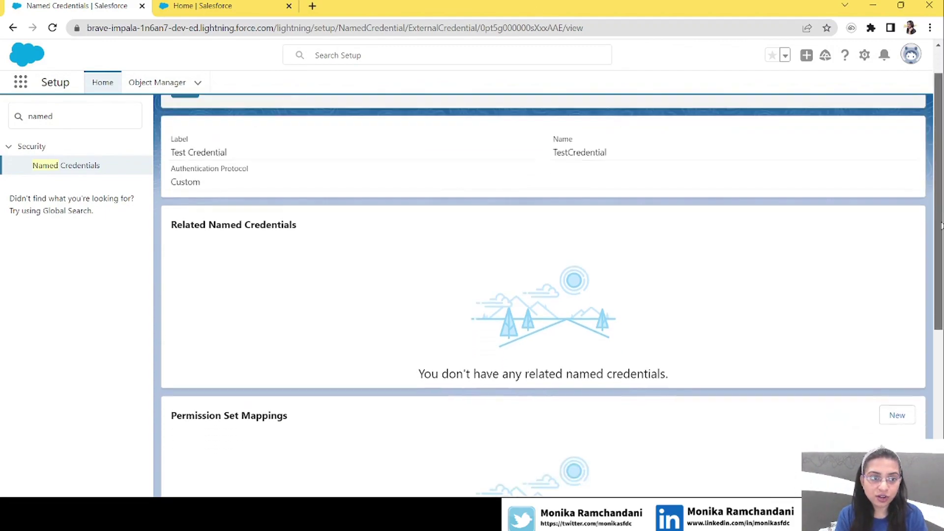
{"action": "scroll", "coordinate": [388, 213], "scroll_direction": "down", "scroll_amount": 4}
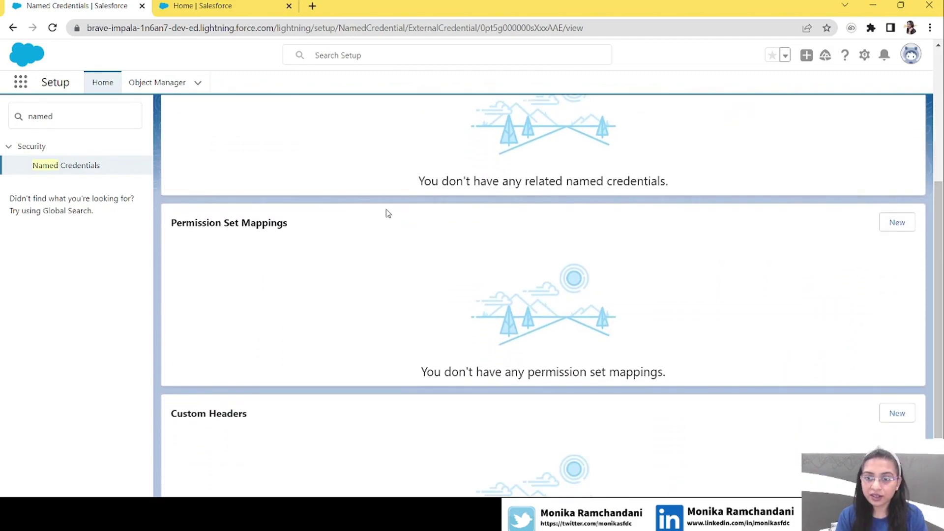
{"action": "left_click_drag", "start_coordinate": [293, 225], "coordinate": [167, 226]}
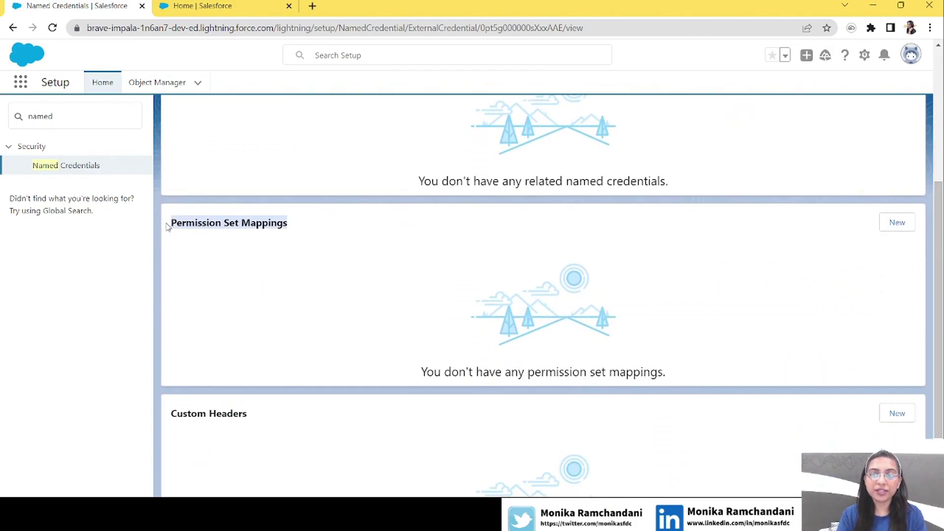
{"action": "left_click", "coordinate": [328, 232]}
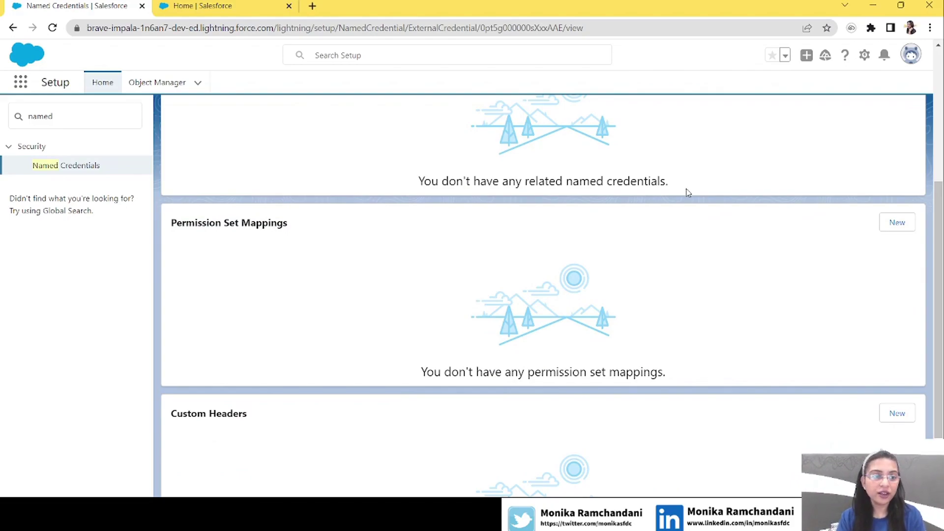
Add and save a permission set mapping for NamedCredentialSummerUpdate.
{"action": "left_click", "coordinate": [896, 231]}
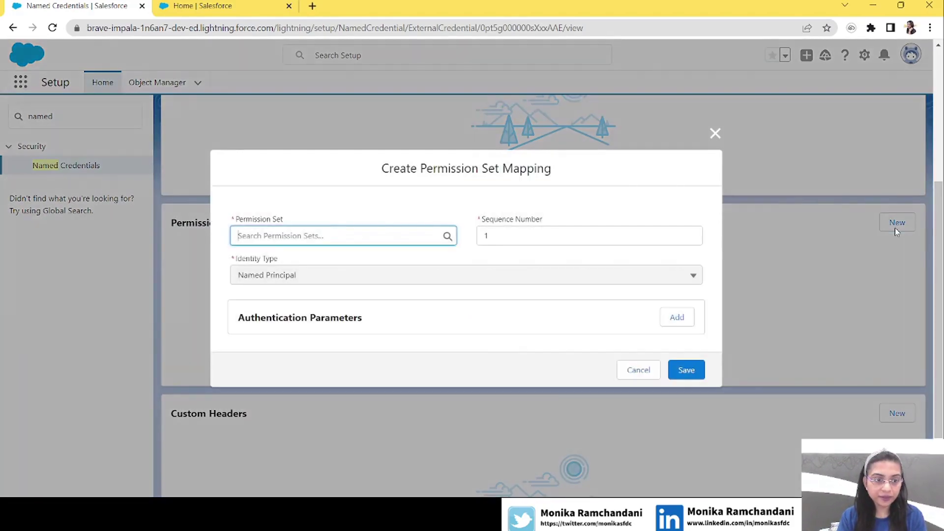
{"action": "left_click", "coordinate": [336, 235]}
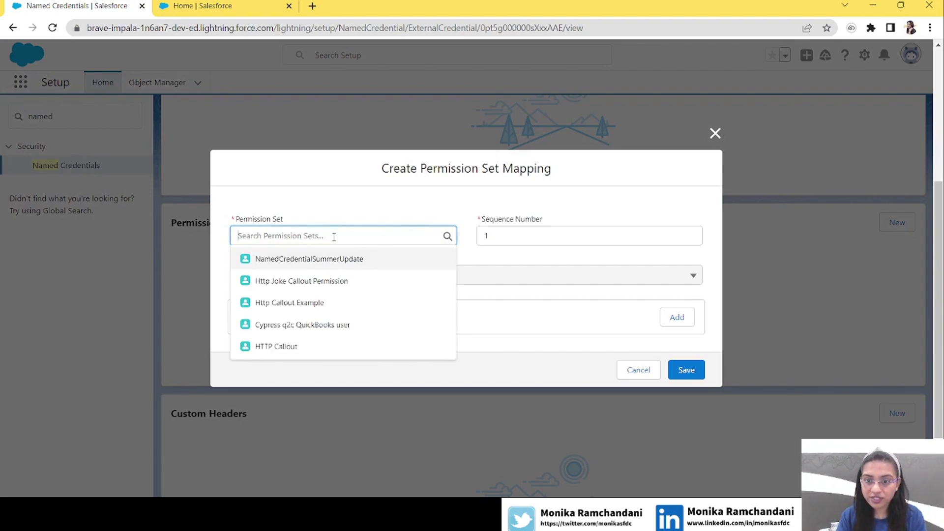
{"action": "left_click", "coordinate": [296, 265]}
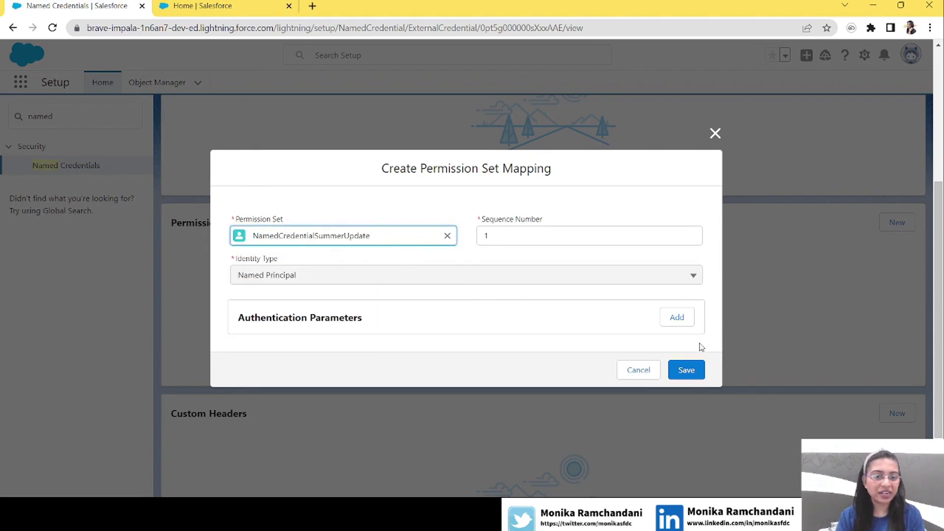
{"action": "left_click", "coordinate": [690, 376]}
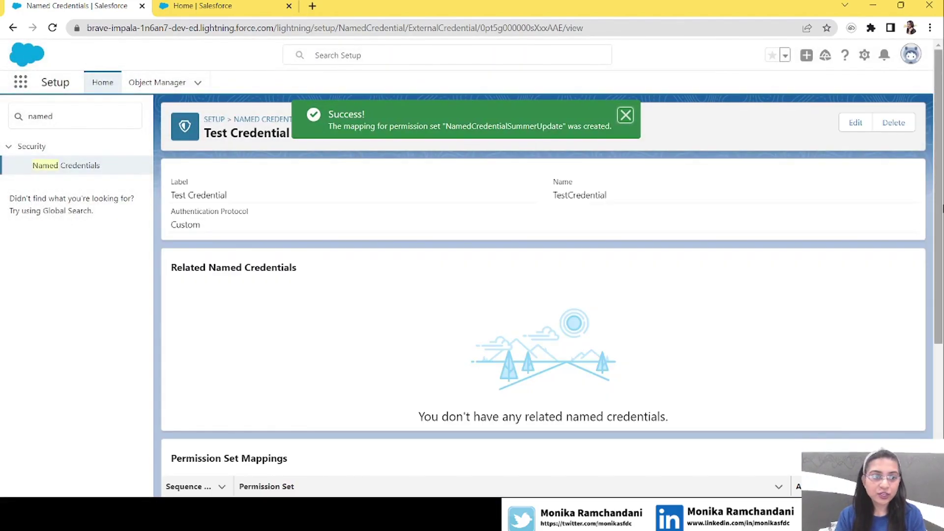
{"action": "scroll", "coordinate": [443, 295], "scroll_direction": "down", "scroll_amount": 3}
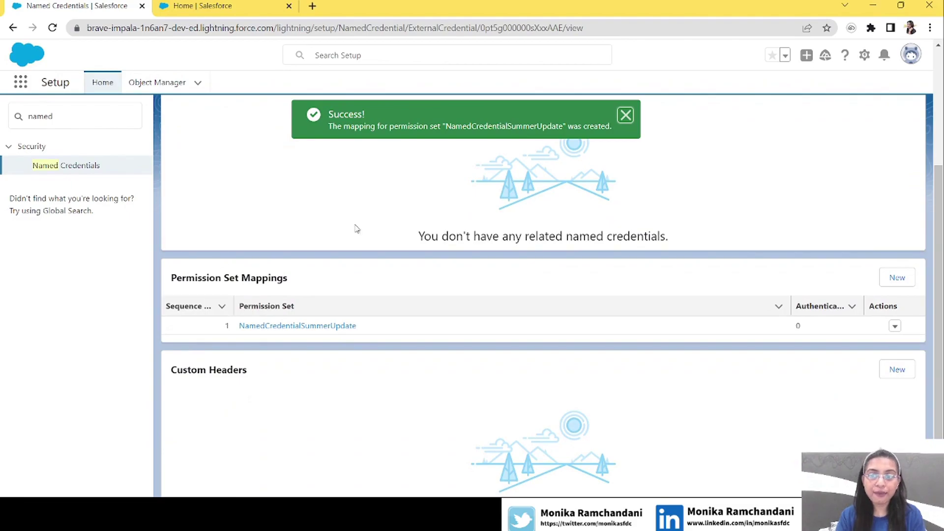
{"action": "scroll", "coordinate": [392, 348], "scroll_direction": "up", "scroll_amount": 4}
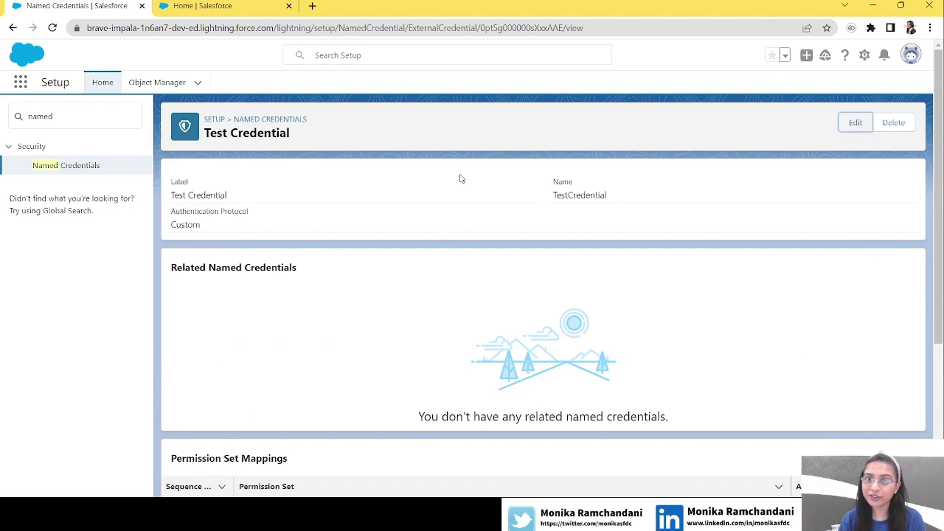
In the other org, create permission set NamedCredentialPermissionSet with an auto-filled API name.
{"action": "left_click", "coordinate": [219, 6]}
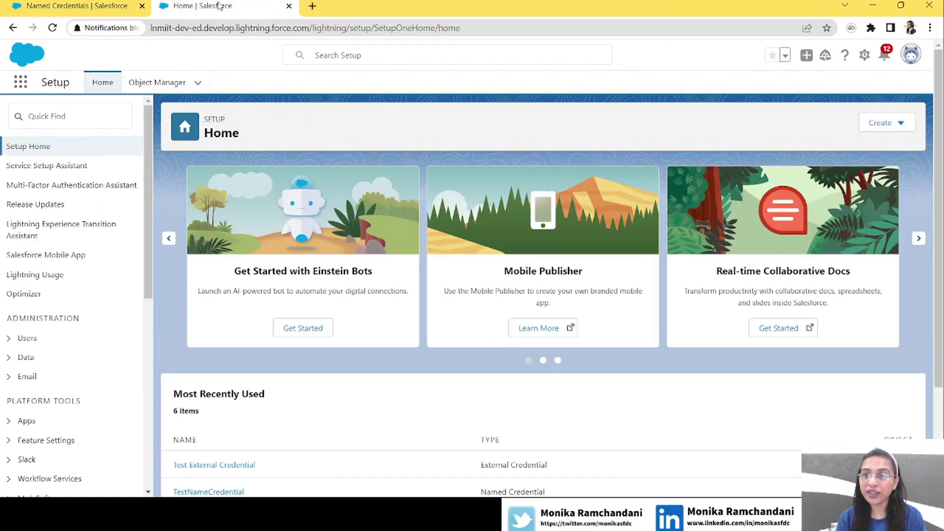
{"action": "left_click", "coordinate": [66, 114]}
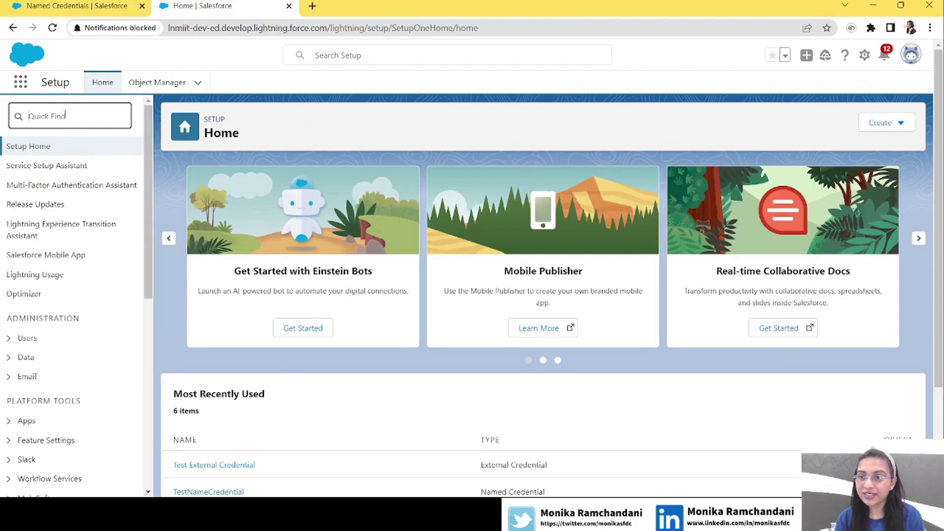
{"action": "type", "text": "permiss"}
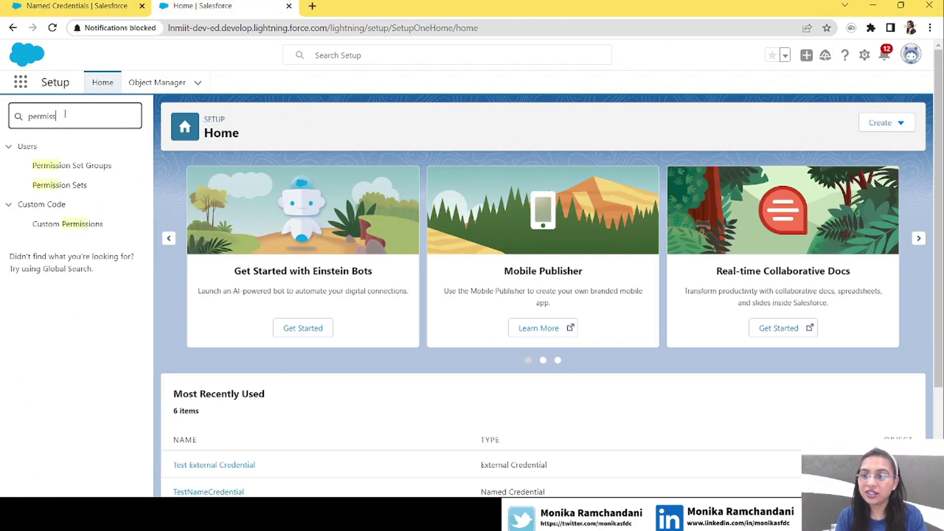
{"action": "left_click", "coordinate": [64, 189]}
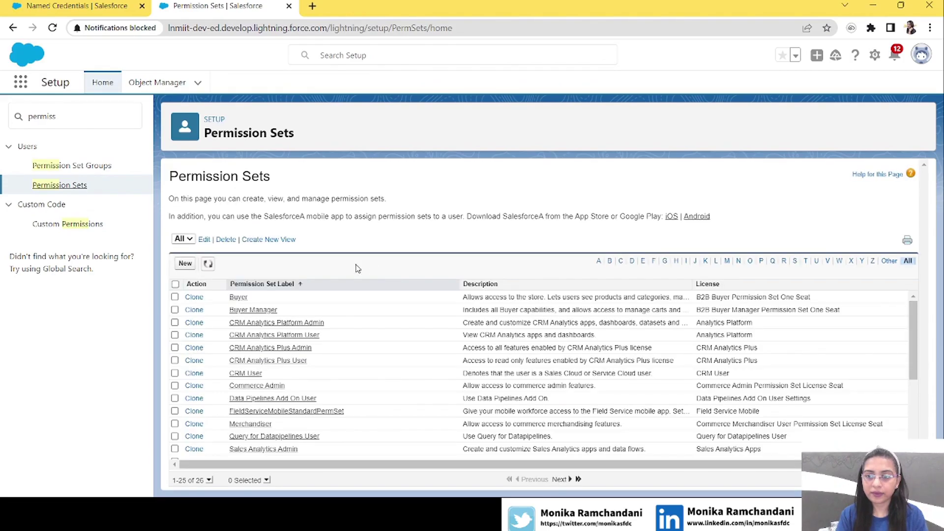
{"action": "left_click", "coordinate": [183, 265]}
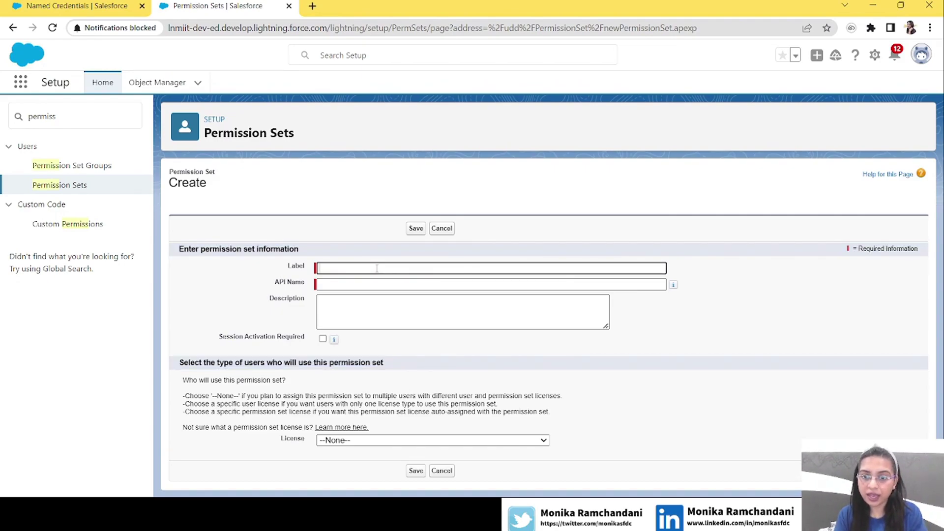
{"action": "type", "text": "NamedCredentialPermissionSe"}
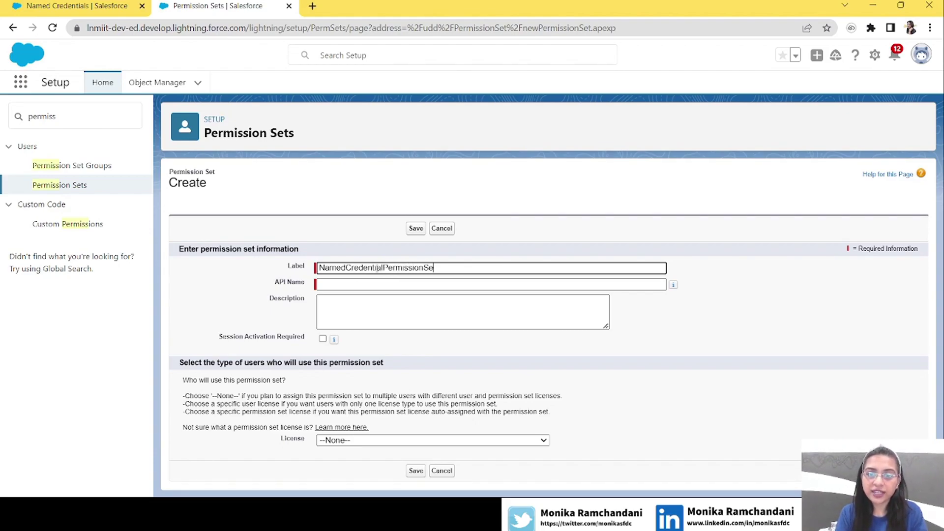
{"action": "type", "text": "t"}
{"action": "key", "text": "Tab"}
{"action": "left_click", "coordinate": [416, 229]}
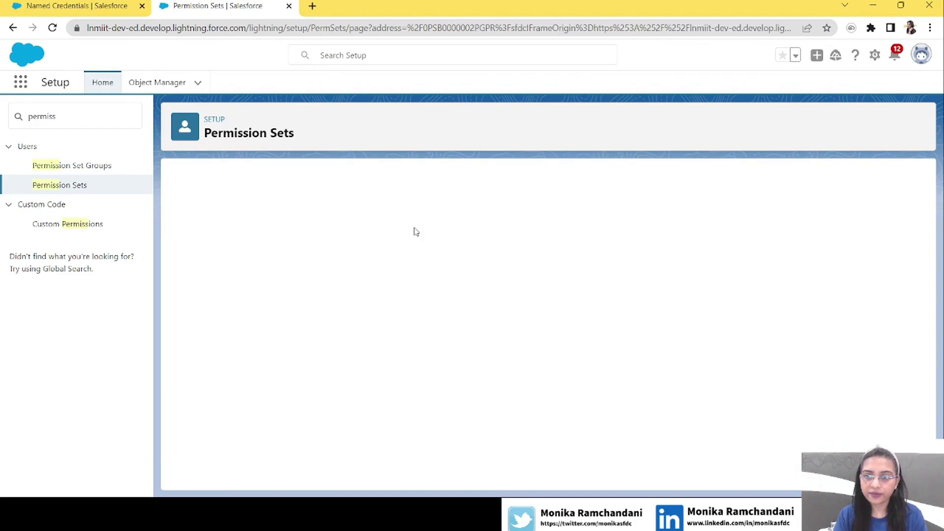
{"action": "double_click", "coordinate": [69, 118]}
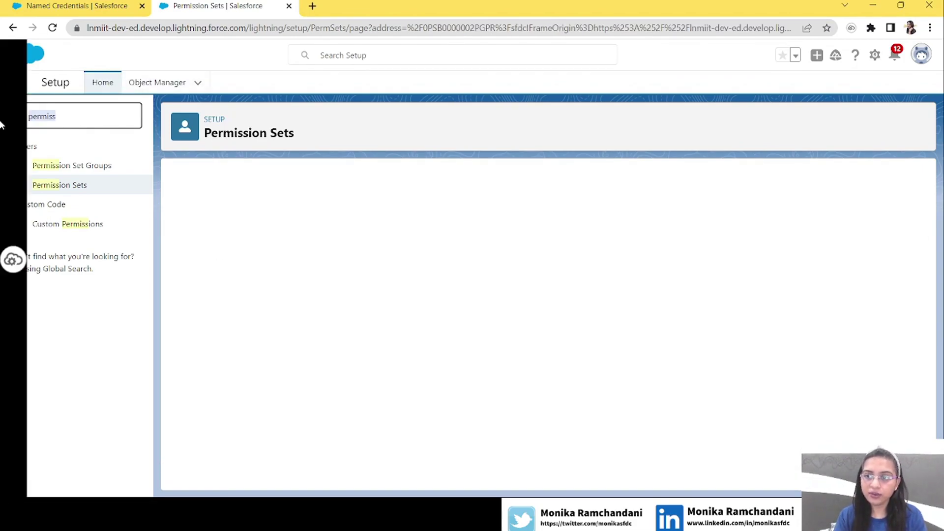
Start a new external credential from Named Credentials' External Credentials list.
{"action": "type", "text": "named"}
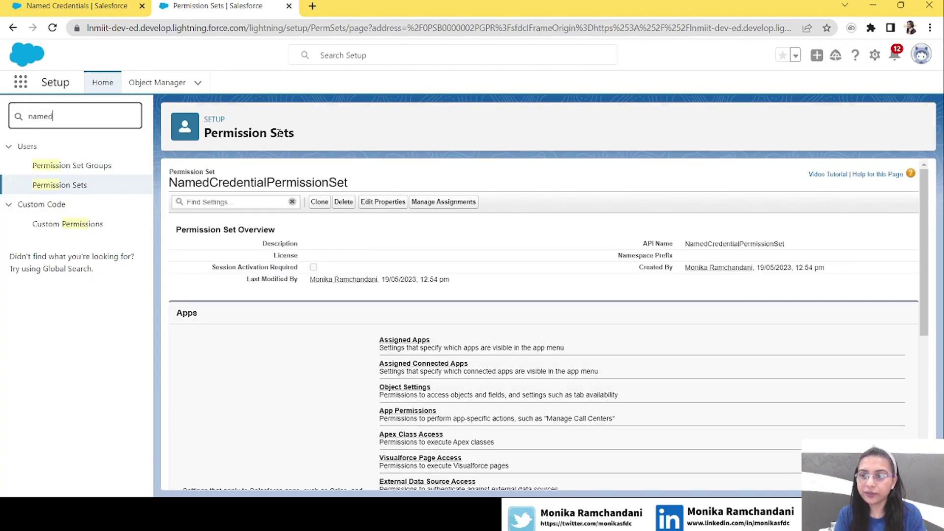
{"action": "left_click", "coordinate": [65, 167]}
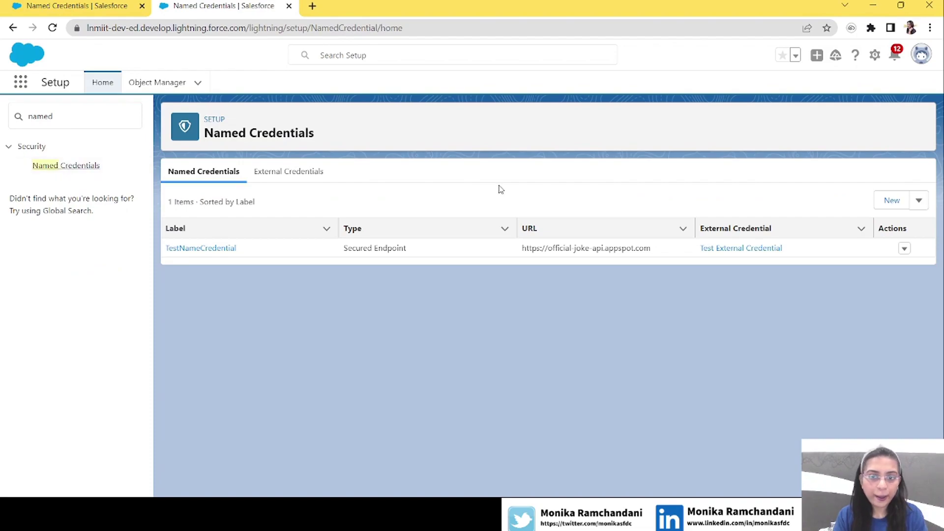
{"action": "left_click", "coordinate": [321, 178]}
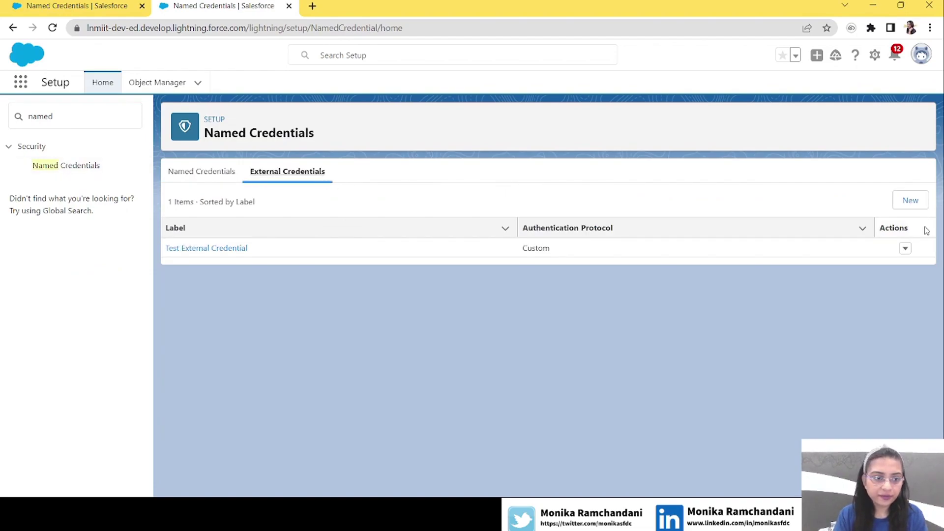
{"action": "left_click", "coordinate": [911, 200]}
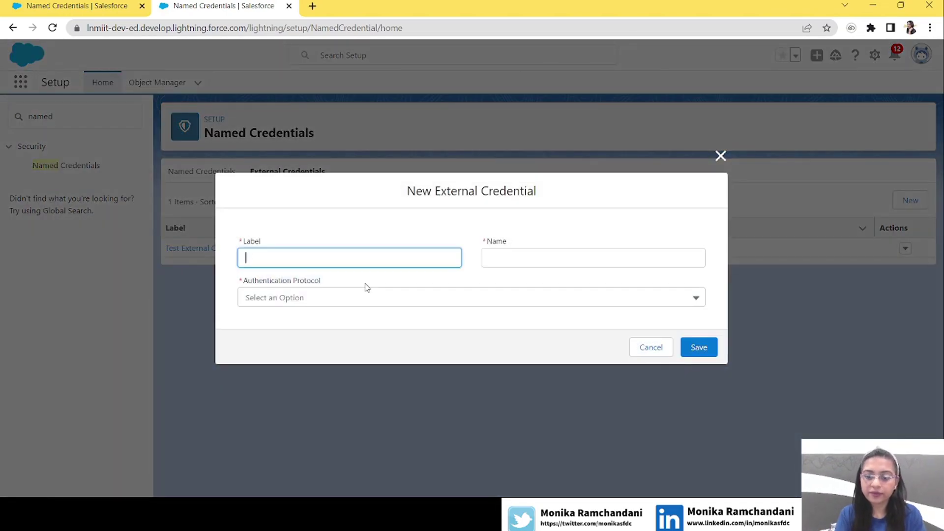
Enter label Test Summer Update, name TestSummerUpdate, choose the Custom protocol, and save.
{"action": "type", "text": "Test Named"}
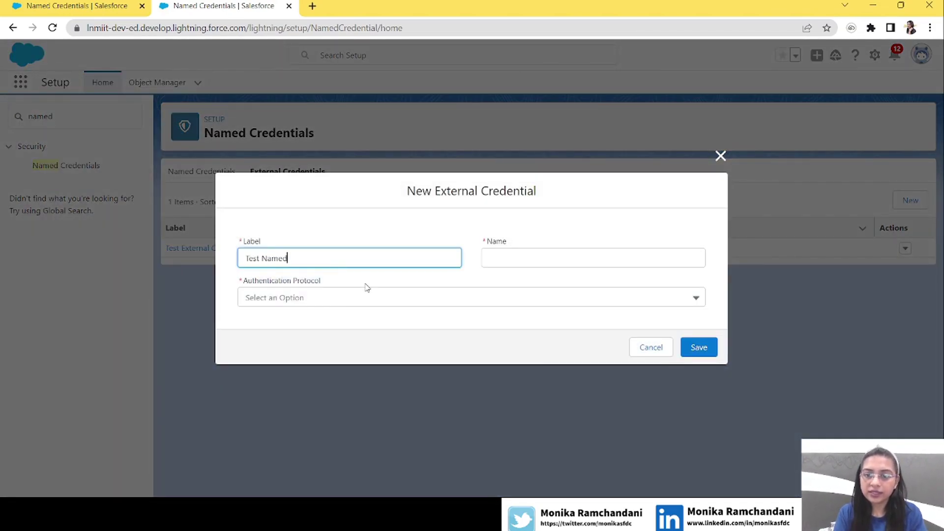
{"action": "key", "text": "BackSpace"}
{"action": "key", "text": "BackSpace"}
{"action": "key", "text": "BackSpace"}
{"action": "key", "text": "BackSpace"}
{"action": "key", "text": "BackSpace"}
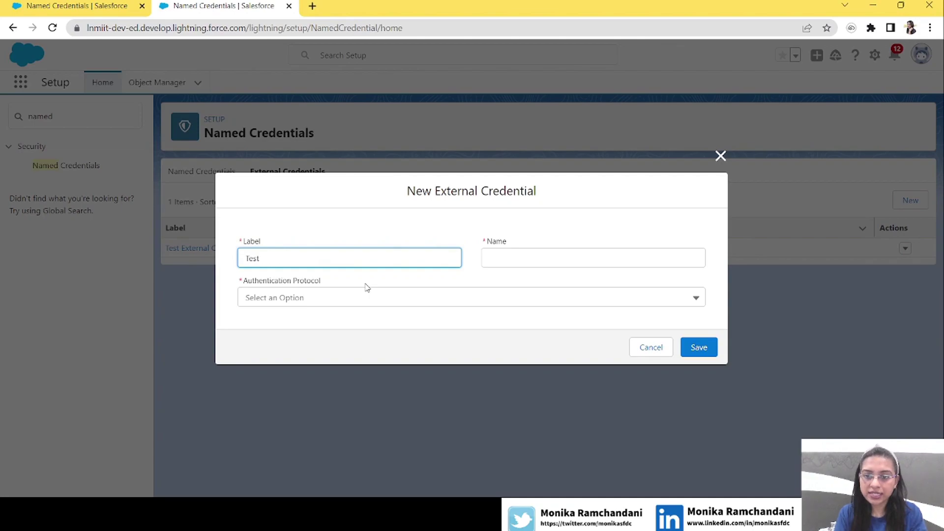
{"action": "type", "text": "Su"}
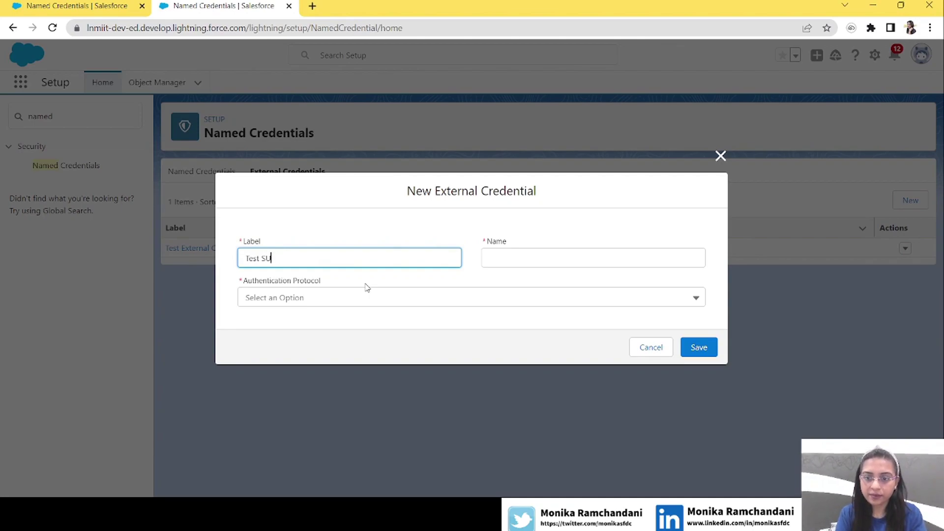
{"action": "type", "text": "mmer Update"}
{"action": "key", "text": "Tab"}
{"action": "type", "text": "TestSummerUpda"}
{"action": "key", "text": "BackSpace"}
{"action": "key", "text": "BackSpace"}
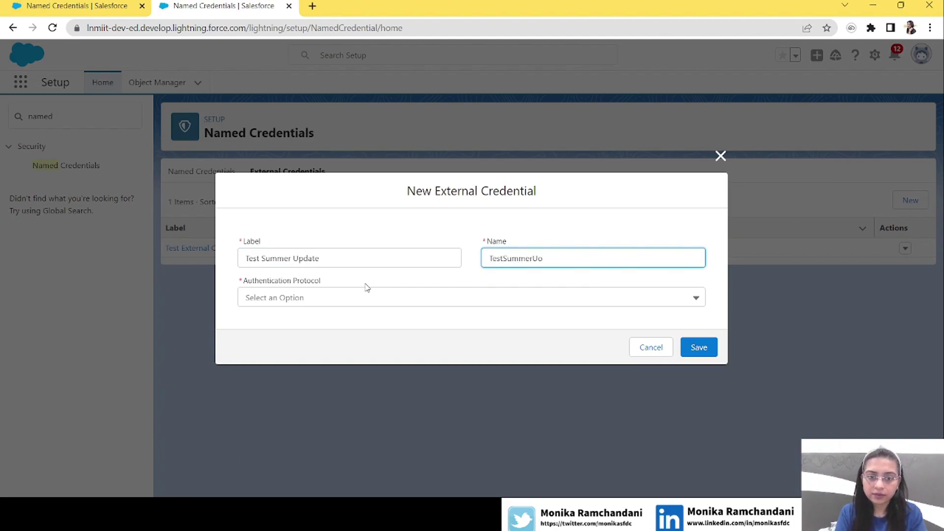
{"action": "type", "text": "pdate"}
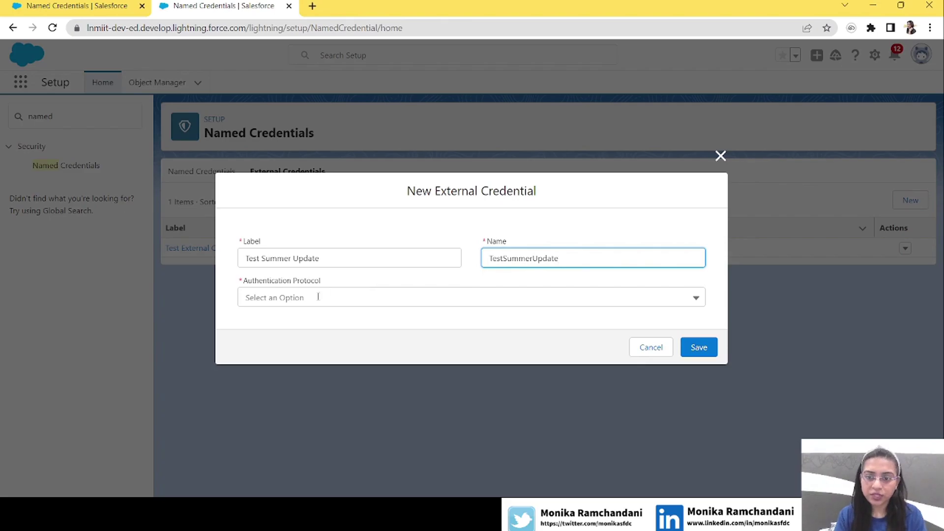
{"action": "left_click", "coordinate": [312, 298]}
{"action": "left_click", "coordinate": [290, 364]}
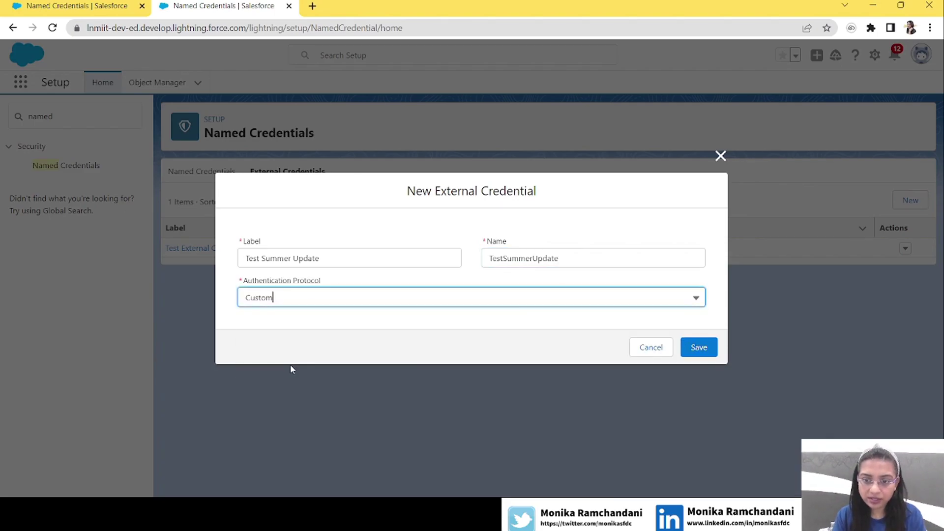
{"action": "left_click", "coordinate": [705, 355]}
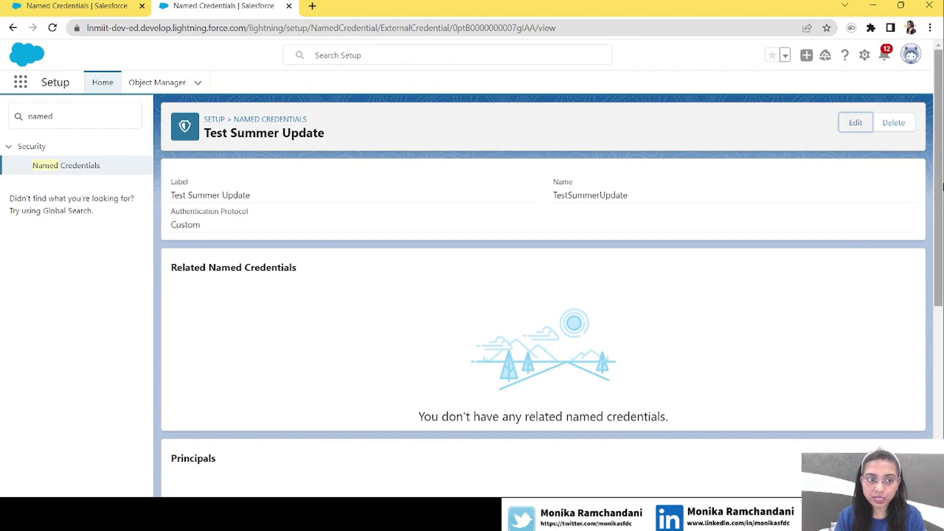
Compare Test Summer Update's empty Principals section against the other org's Test Credential.
{"action": "left_click_drag", "start_coordinate": [940, 191], "coordinate": [937, 284]}
{"action": "left_click_drag", "start_coordinate": [233, 243], "coordinate": [172, 241]}
{"action": "left_click", "coordinate": [240, 262]}
{"action": "key", "text": "ctrl+Tab"}
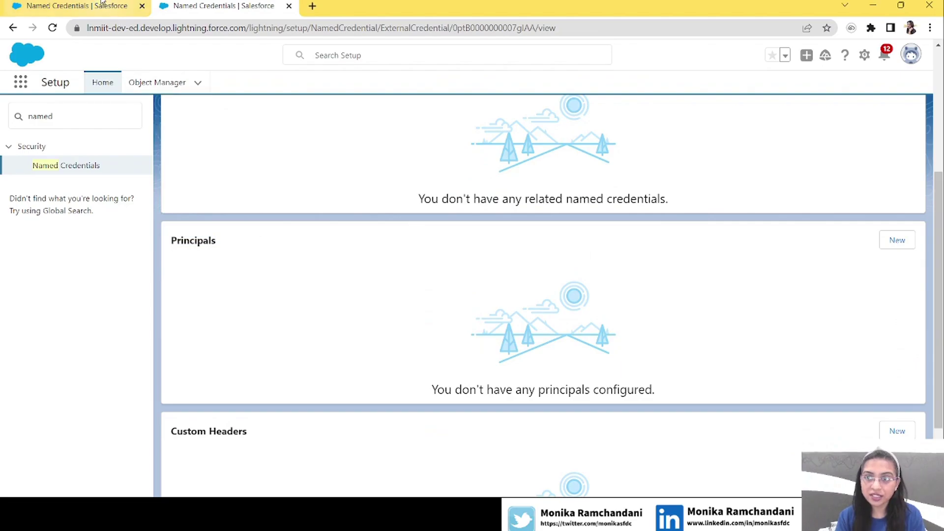
{"action": "left_click_drag", "start_coordinate": [939, 195], "coordinate": [939, 123]}
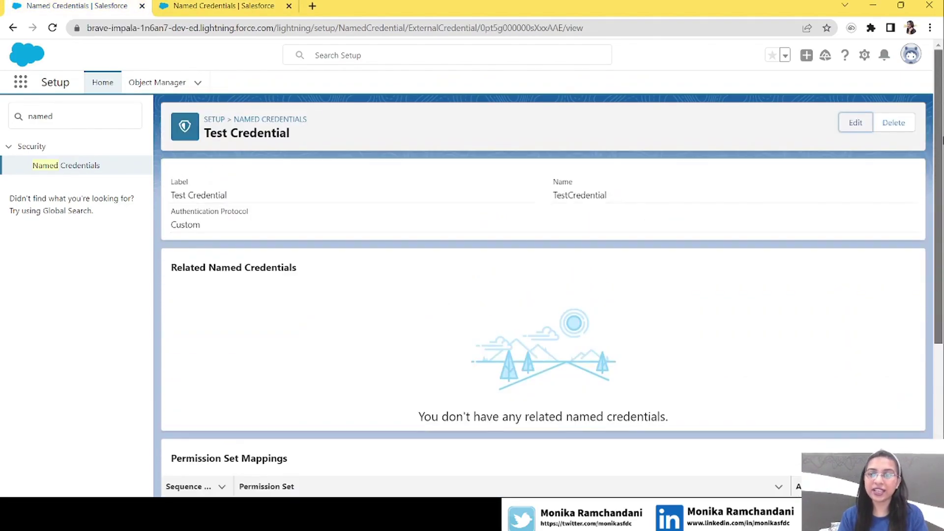
{"action": "left_click", "coordinate": [242, 5]}
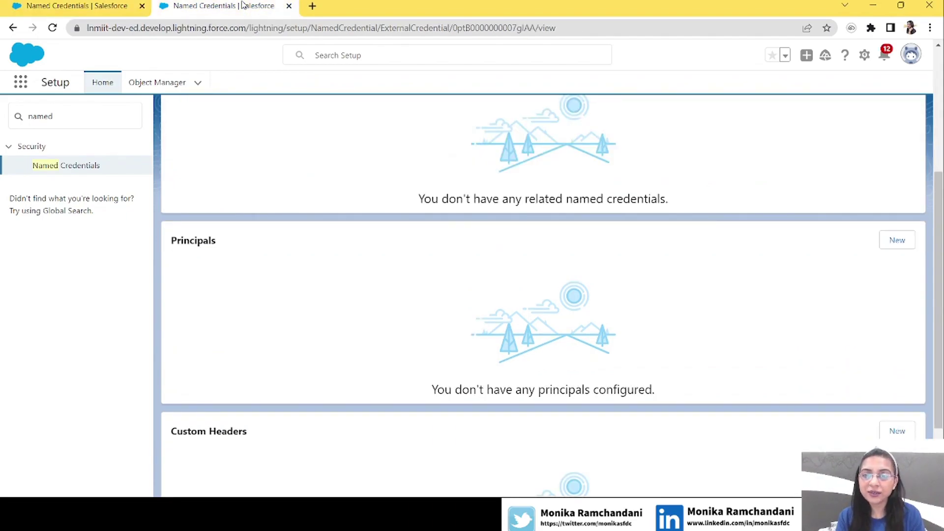
{"action": "left_click_drag", "start_coordinate": [224, 248], "coordinate": [172, 246]}
{"action": "left_click", "coordinate": [223, 247]}
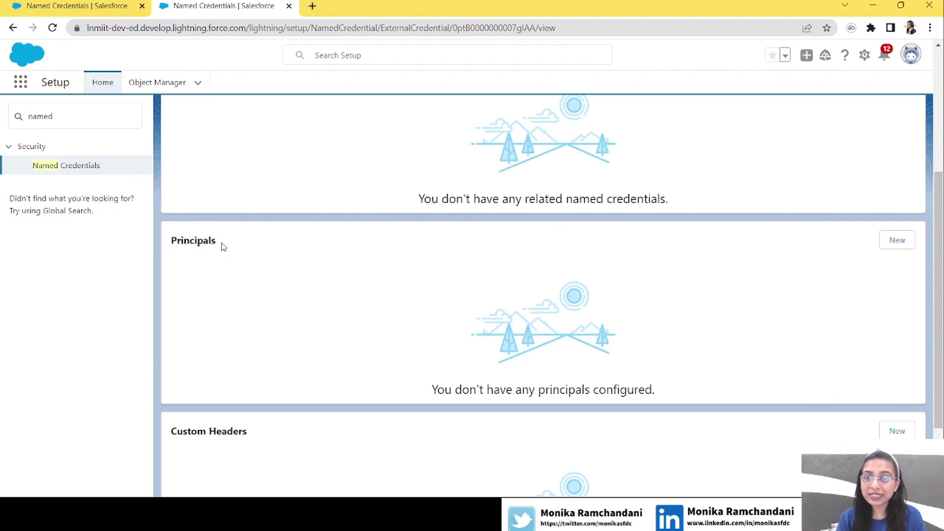
Add and save a principal named SummerPrincipal with sequence number 1.
{"action": "left_click", "coordinate": [894, 245]}
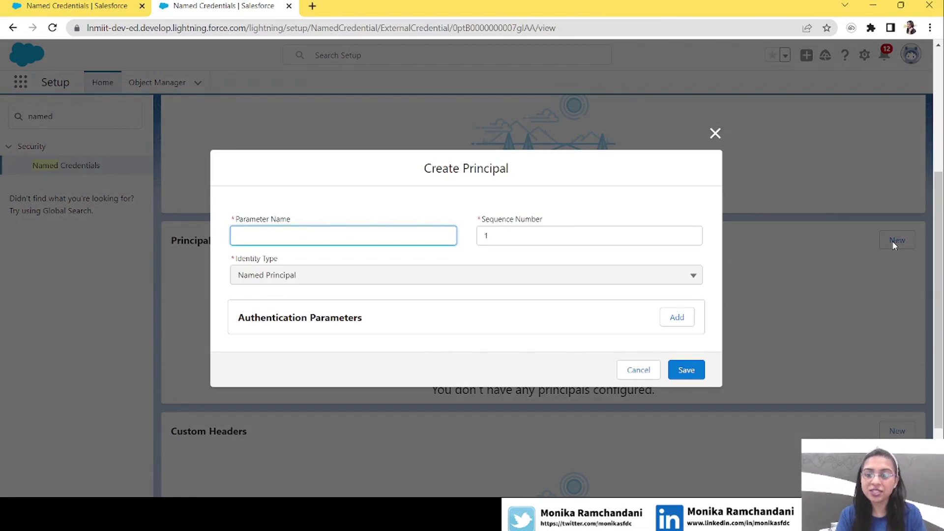
{"action": "type", "text": "Summer"}
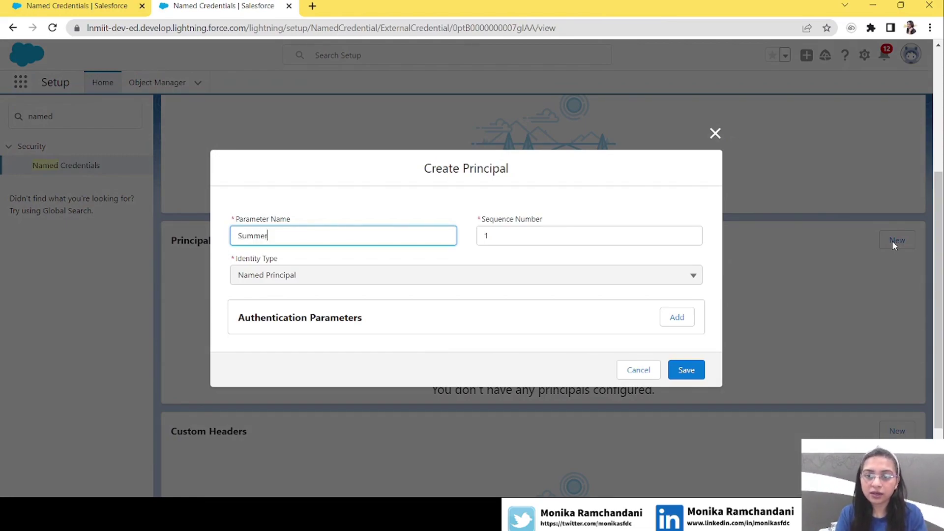
{"action": "type", "text": "Princi"}
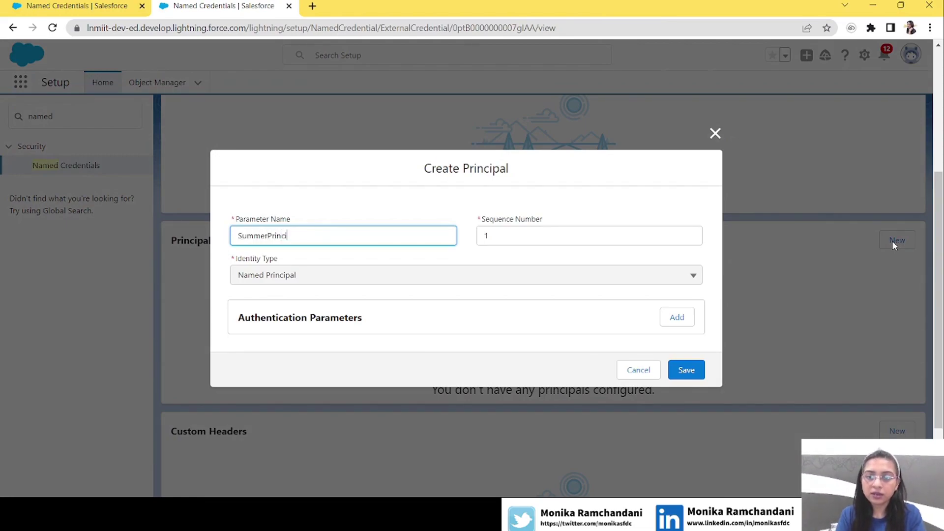
{"action": "type", "text": "pal"}
{"action": "key", "text": "Tab"}
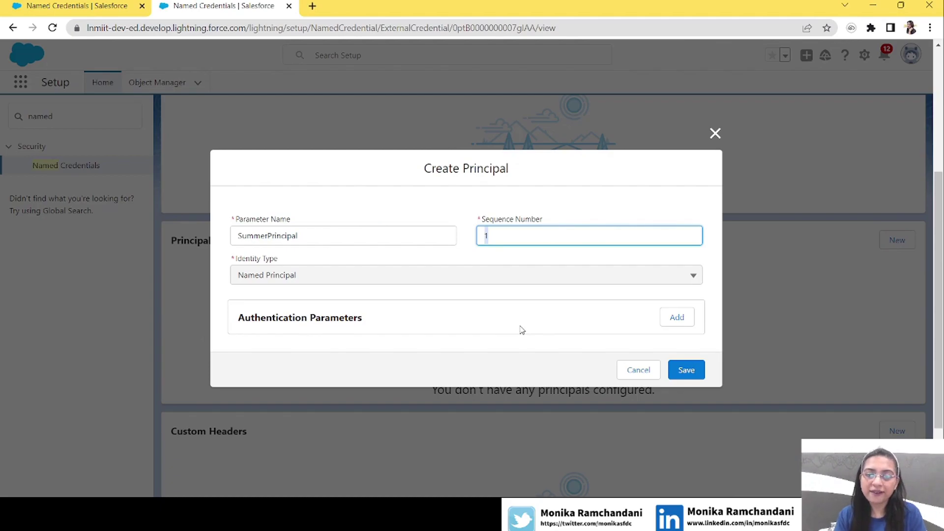
{"action": "left_click", "coordinate": [686, 370]}
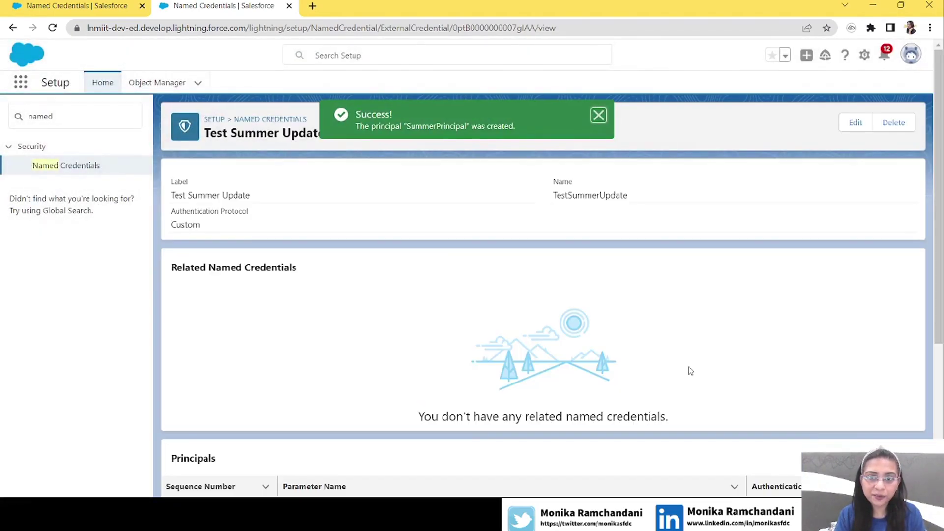
{"action": "mouse_move", "coordinate": [942, 177]}
{"action": "left_mouse_down"}
{"action": "mouse_move", "coordinate": [942, 288]}
{"action": "mouse_move", "coordinate": [942, 173]}
{"action": "left_mouse_up"}
{"action": "left_click", "coordinate": [48, 4]}
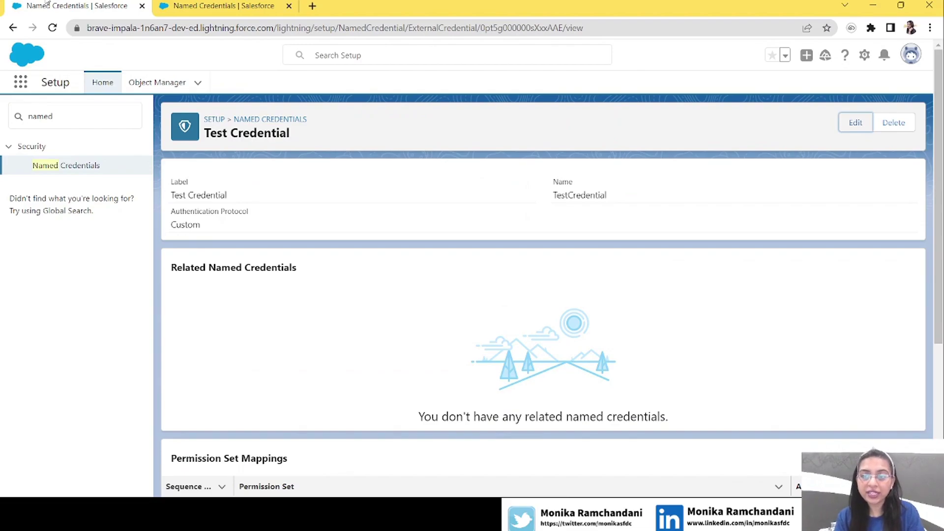
{"action": "scroll", "coordinate": [917, 322], "scroll_direction": "down", "scroll_amount": 4}
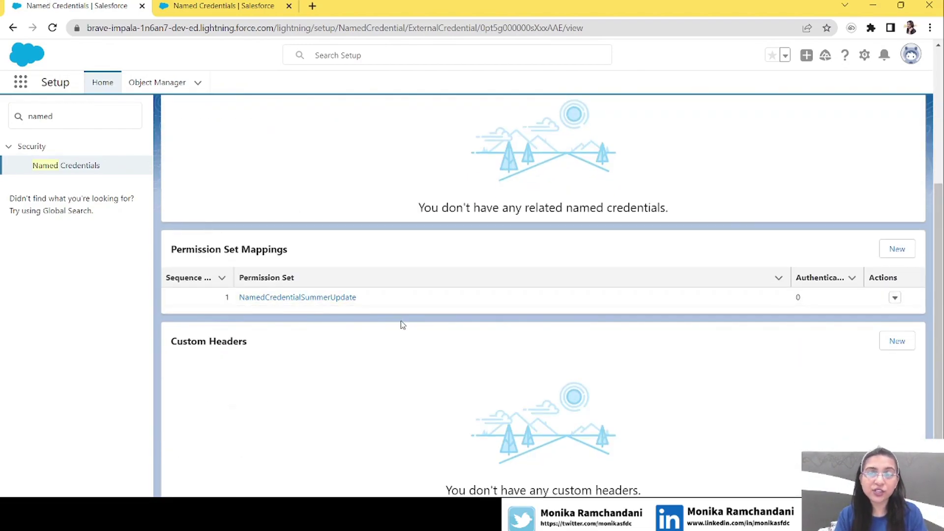
{"action": "left_click", "coordinate": [211, 6]}
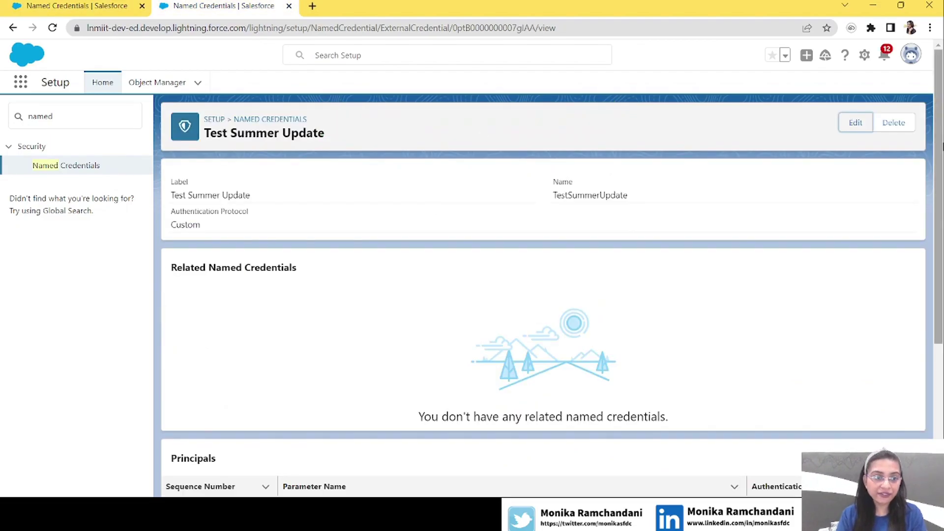
{"action": "scroll", "coordinate": [352, 255], "scroll_direction": "down", "scroll_amount": 5}
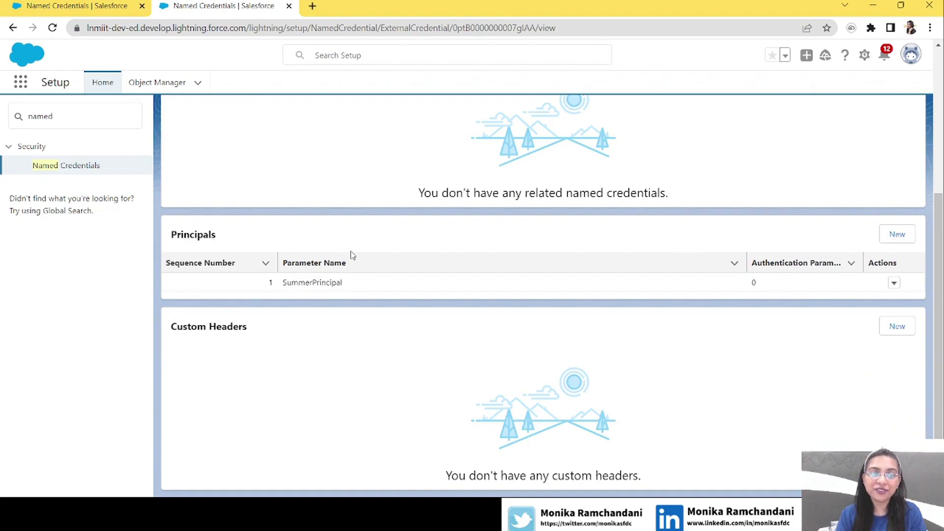
{"action": "scroll", "coordinate": [352, 255], "scroll_direction": "up", "scroll_amount": 5}
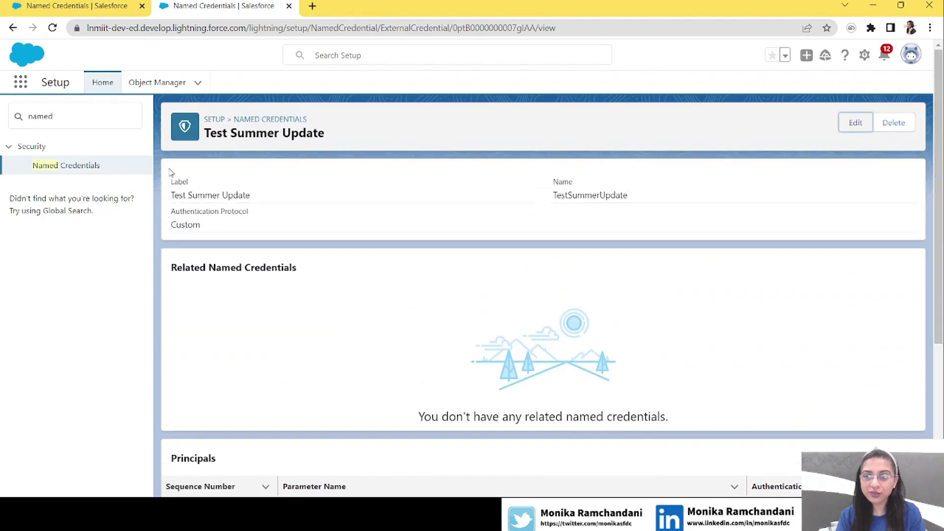
{"action": "double_click", "coordinate": [66, 117]}
Open NamedCredentialPermissionSet from the N-filtered Permission Sets list and locate External Credential Principal Access.
{"action": "type", "text": "per"}
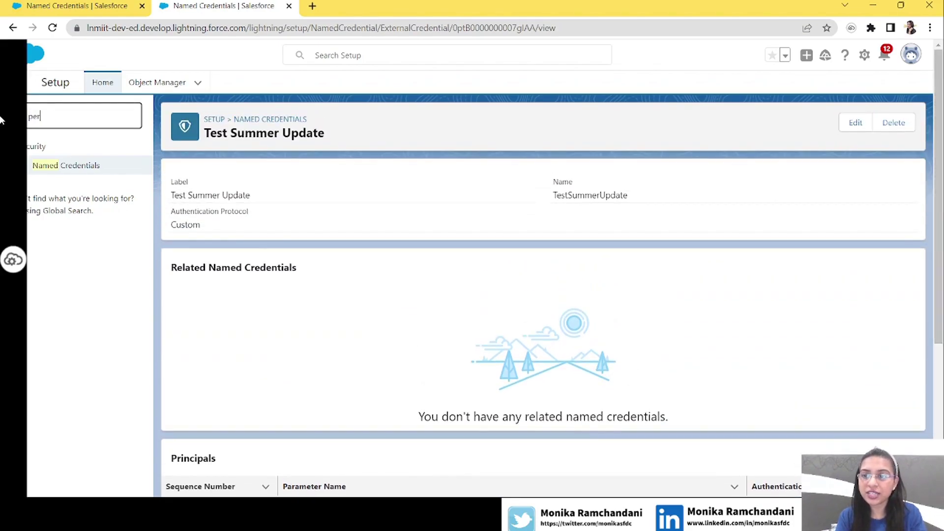
{"action": "type", "text": "mi"}
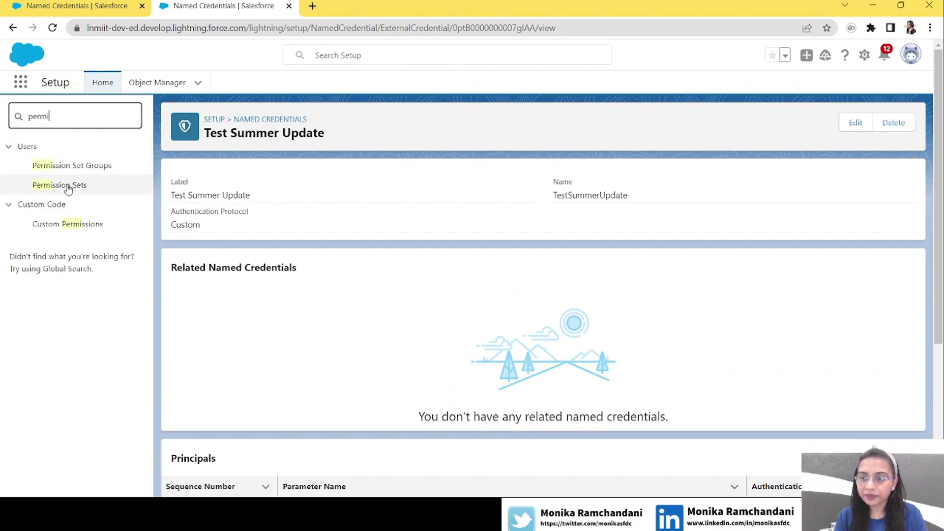
{"action": "left_click", "coordinate": [69, 185]}
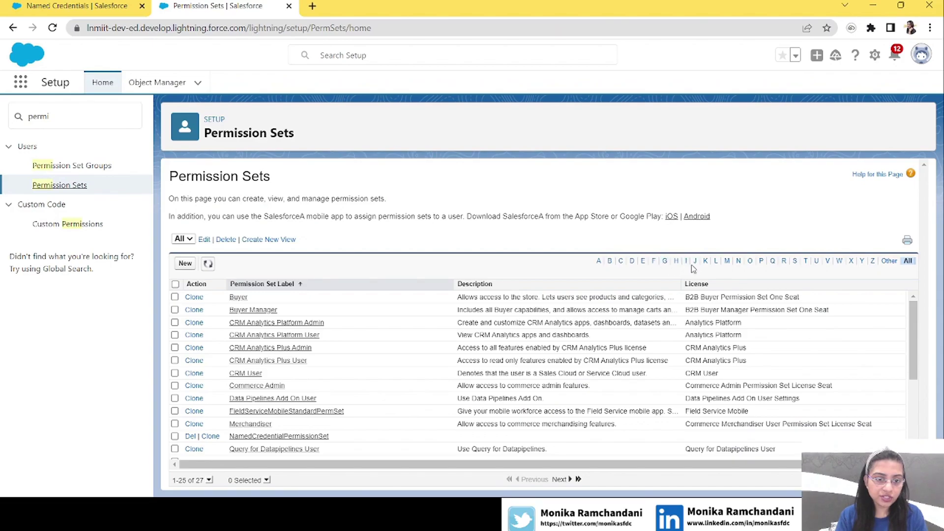
{"action": "left_click", "coordinate": [739, 261]}
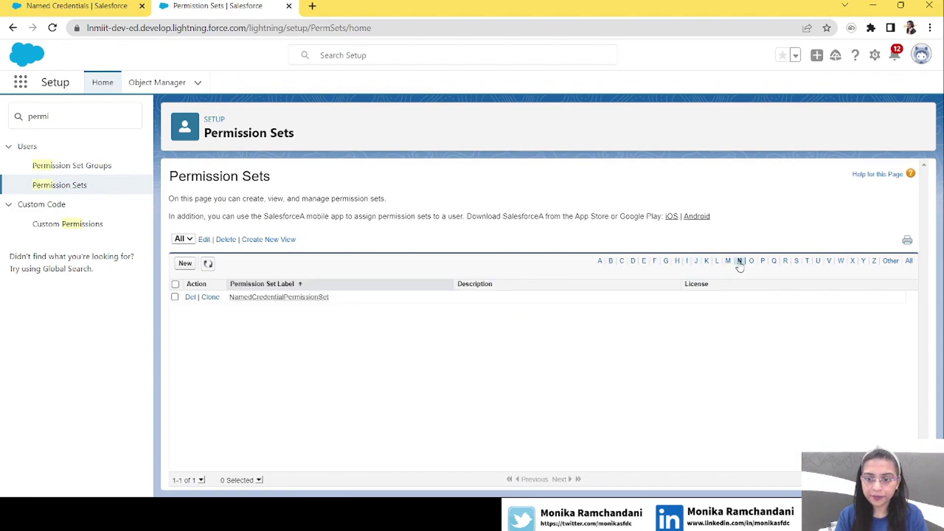
{"action": "left_click", "coordinate": [308, 298]}
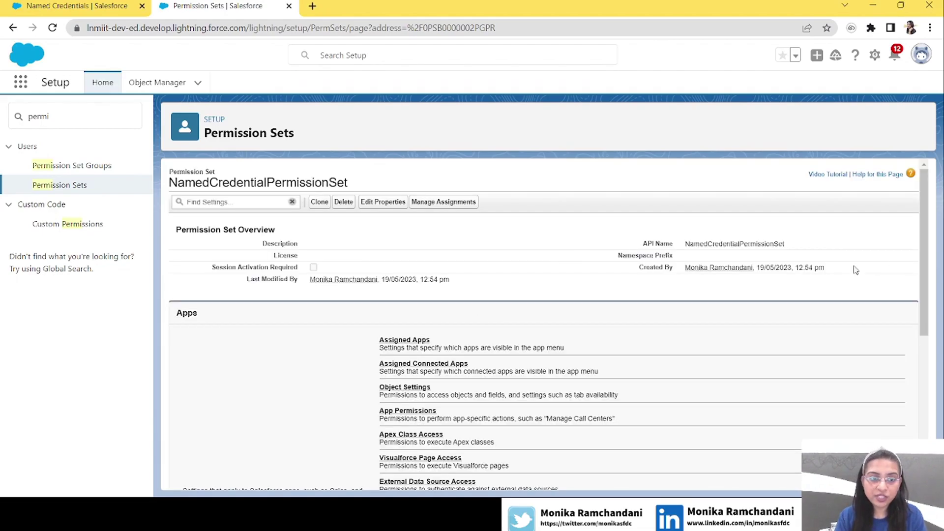
{"action": "scroll", "coordinate": [922, 258], "scroll_direction": "down", "scroll_amount": 1}
{"action": "left_click_drag", "start_coordinate": [921, 254], "coordinate": [922, 375]}
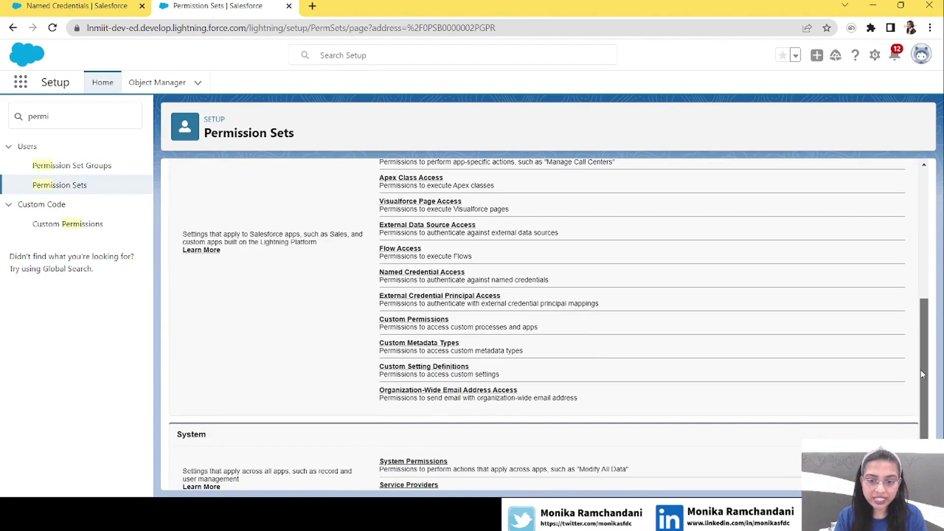
{"action": "left_click_drag", "start_coordinate": [378, 296], "coordinate": [508, 304]}
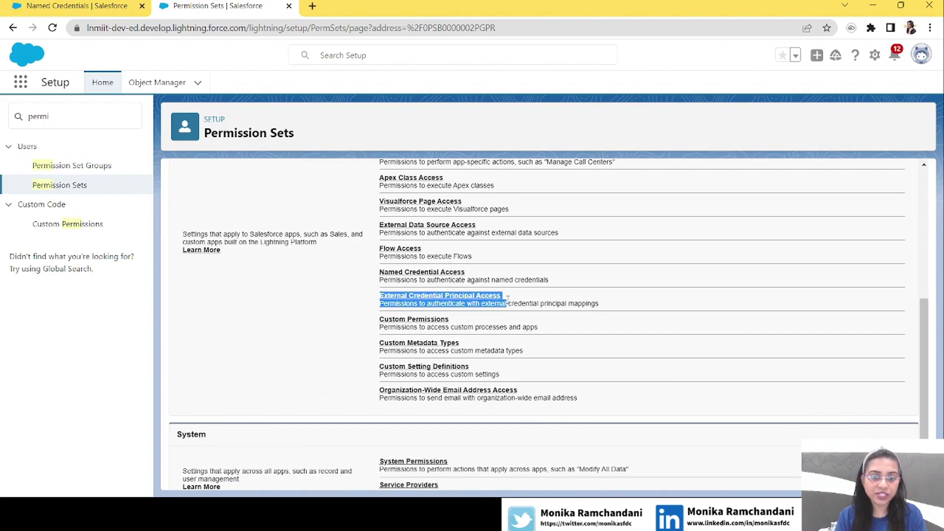
{"action": "left_click", "coordinate": [551, 299]}
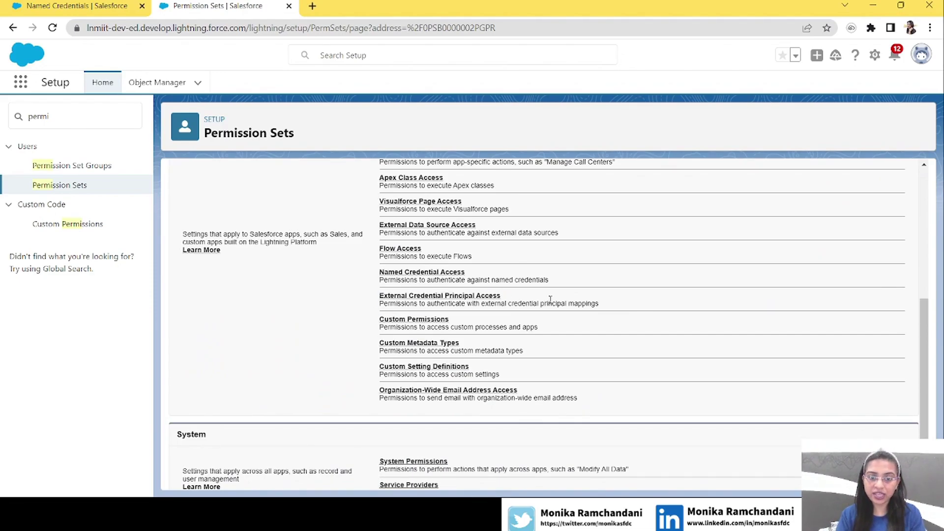
Add TestSummerUpdate - SummerPrincipal to the enabled External Credential Principal Access and save.
{"action": "left_click", "coordinate": [413, 297]}
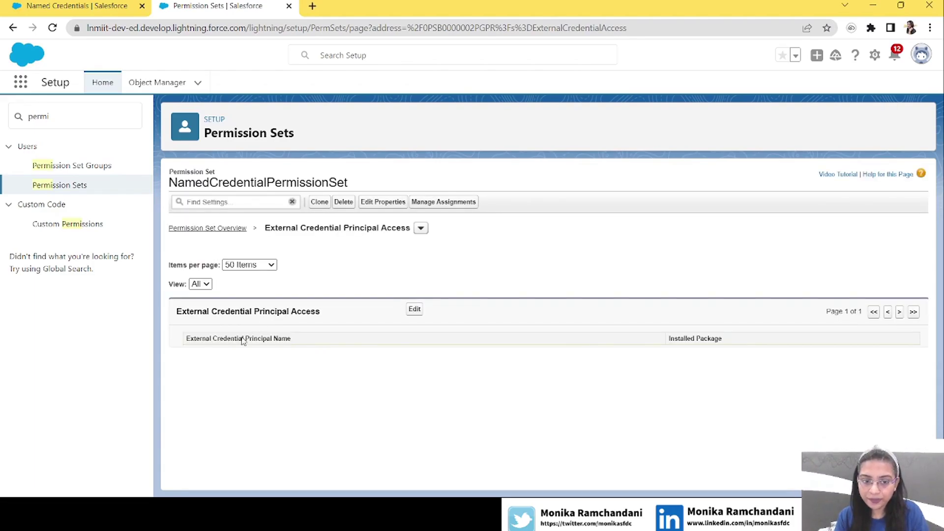
{"action": "left_click", "coordinate": [414, 310]}
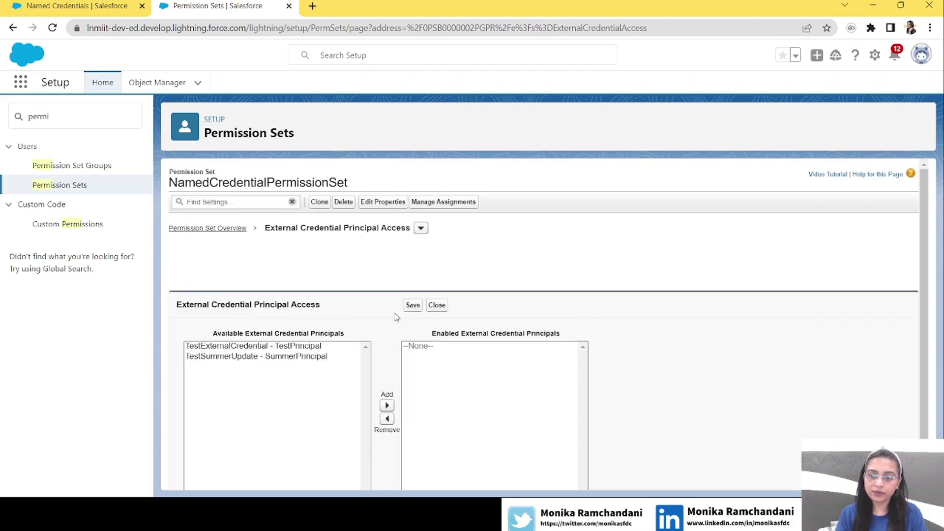
{"action": "scroll", "coordinate": [922, 376], "scroll_direction": "down", "scroll_amount": 1}
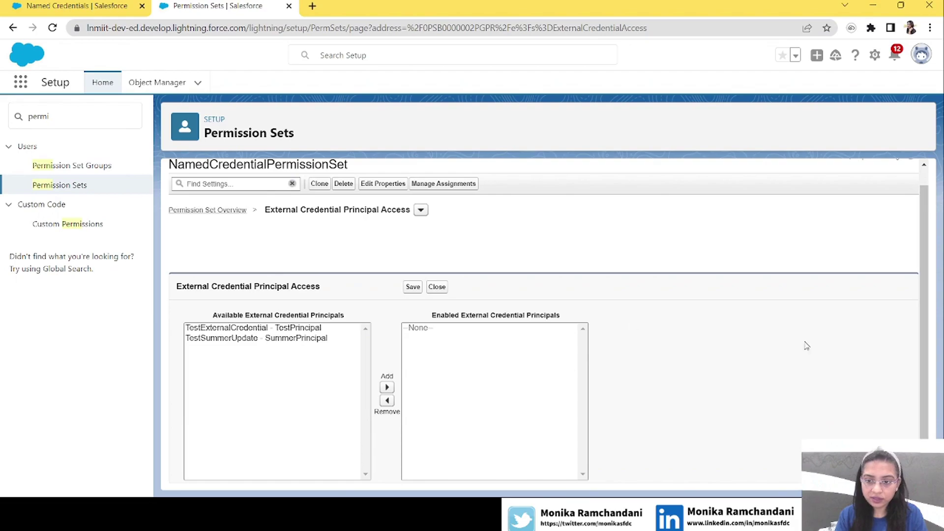
{"action": "left_click", "coordinate": [247, 339]}
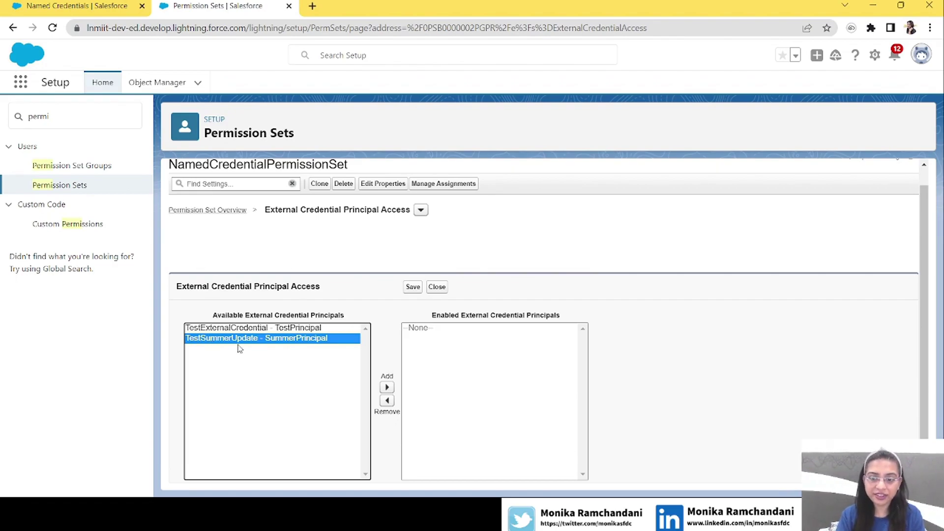
{"action": "left_click", "coordinate": [386, 388]}
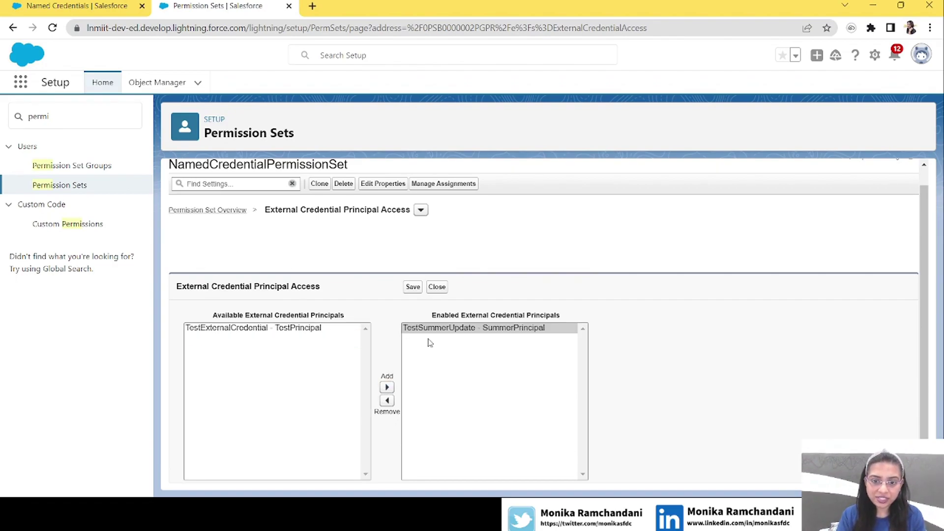
{"action": "left_click", "coordinate": [412, 290]}
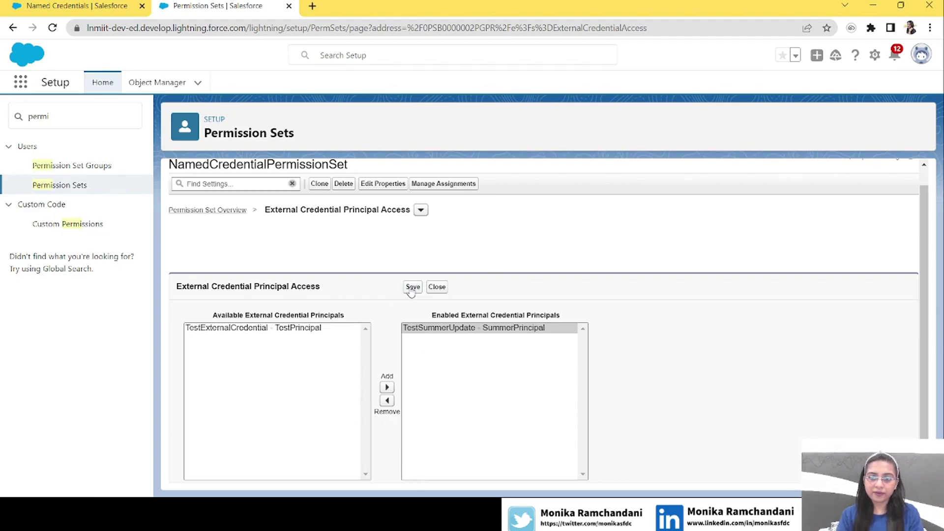
{"action": "left_click", "coordinate": [446, 291]}
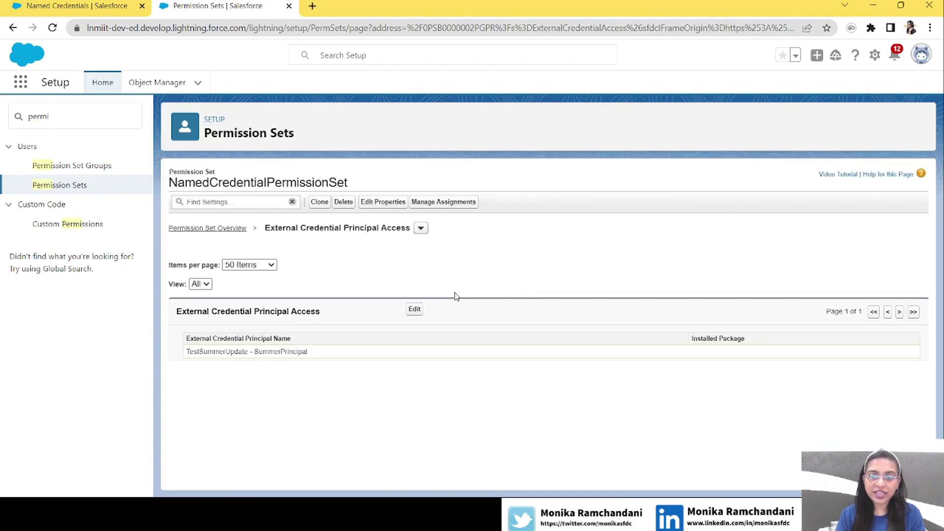
Compare the enabled SummerPrincipal entry with the other org's Permission Set Mappings.
{"action": "left_click_drag", "start_coordinate": [322, 352], "coordinate": [189, 360]}
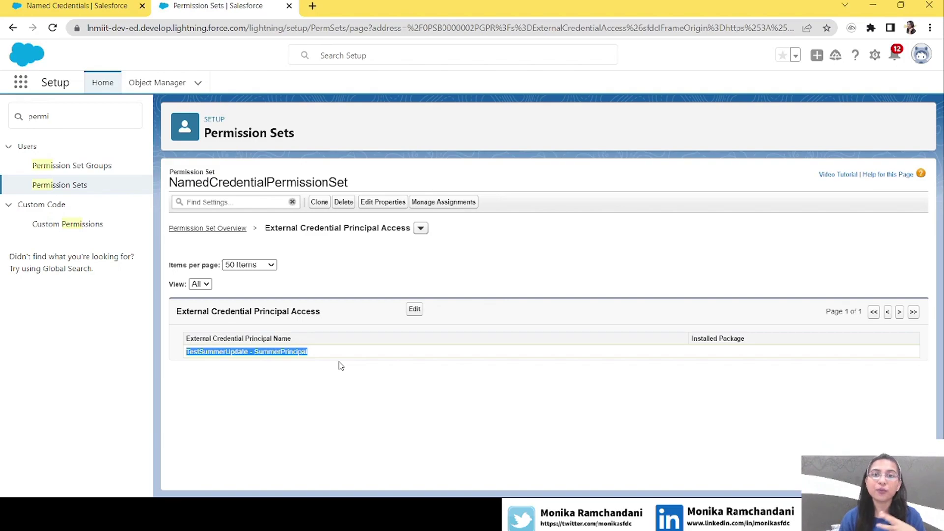
{"action": "left_click", "coordinate": [80, 8]}
{"action": "left_click_drag", "start_coordinate": [291, 252], "coordinate": [169, 259]}
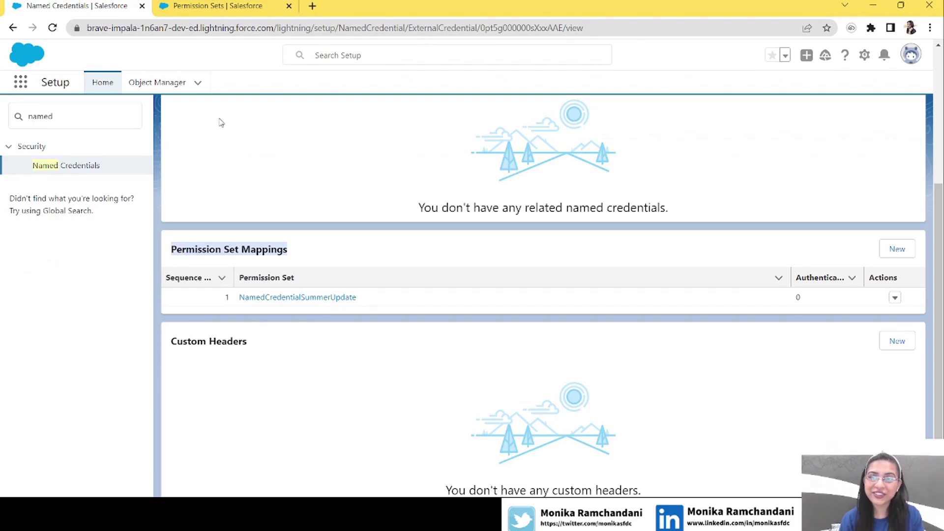
{"action": "left_click", "coordinate": [248, 6]}
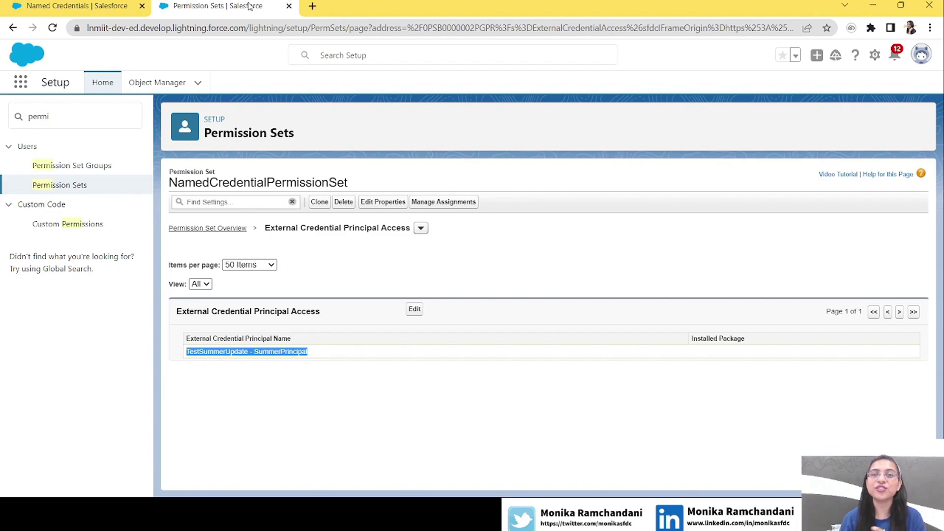
Search Quick Find for 'named' and open the Named Credentials list.
{"action": "left_click", "coordinate": [21, 122]}
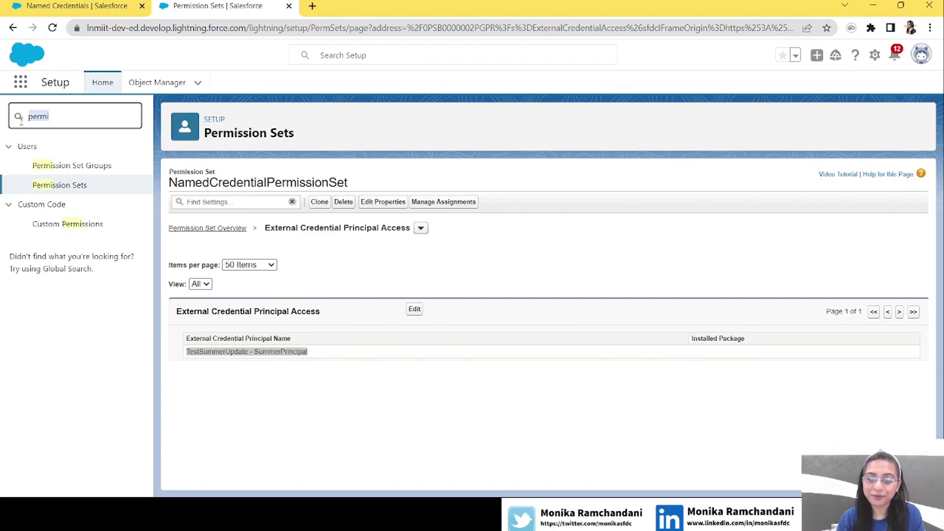
{"action": "type", "text": "named"}
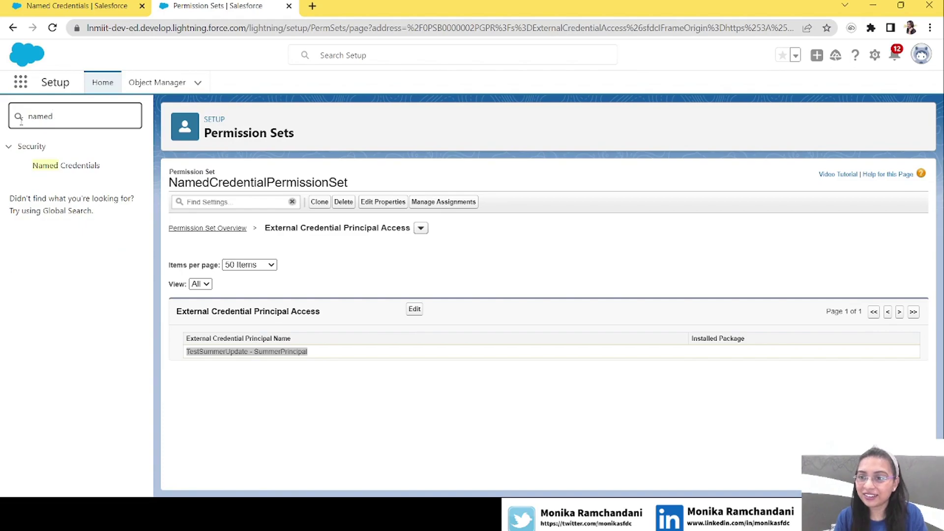
{"action": "left_click", "coordinate": [85, 167]}
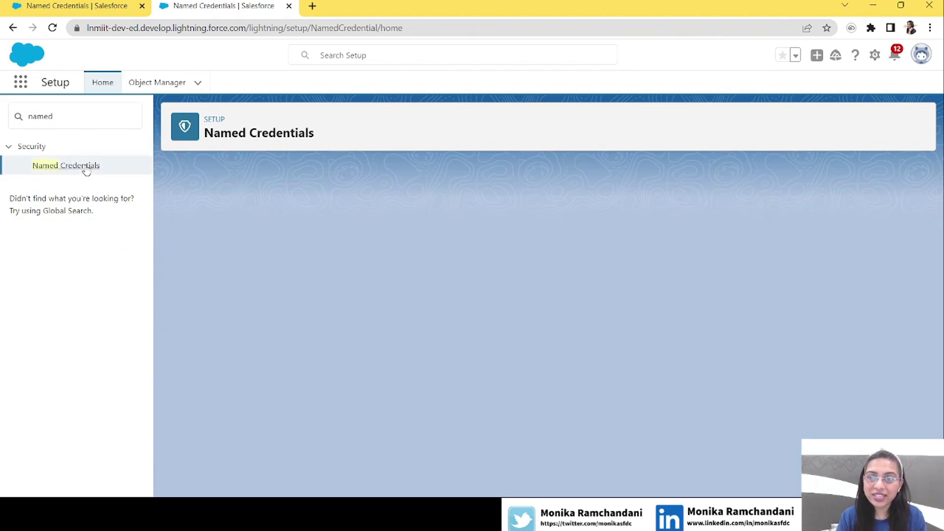